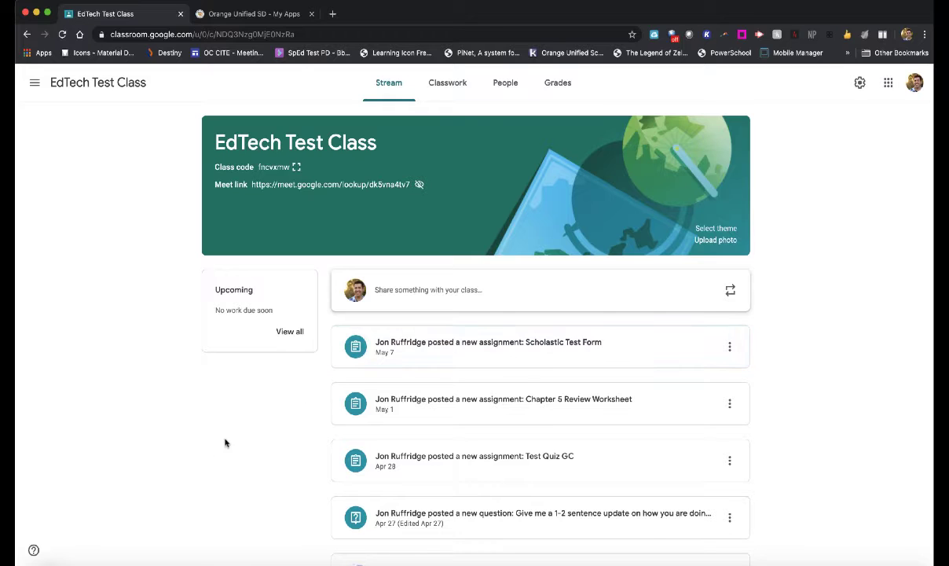
# Step: Open McGraw Hill.pdf from the Desktop and capture a screenshot of the whole Sequence Graphic Organizer page
pyautogui.click(62, 561)
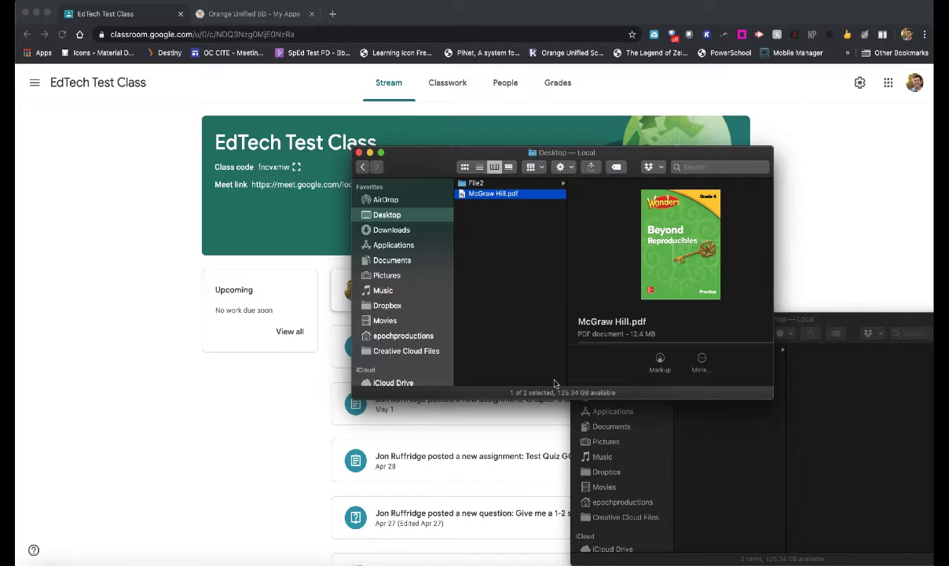
pyautogui.click(728, 564)
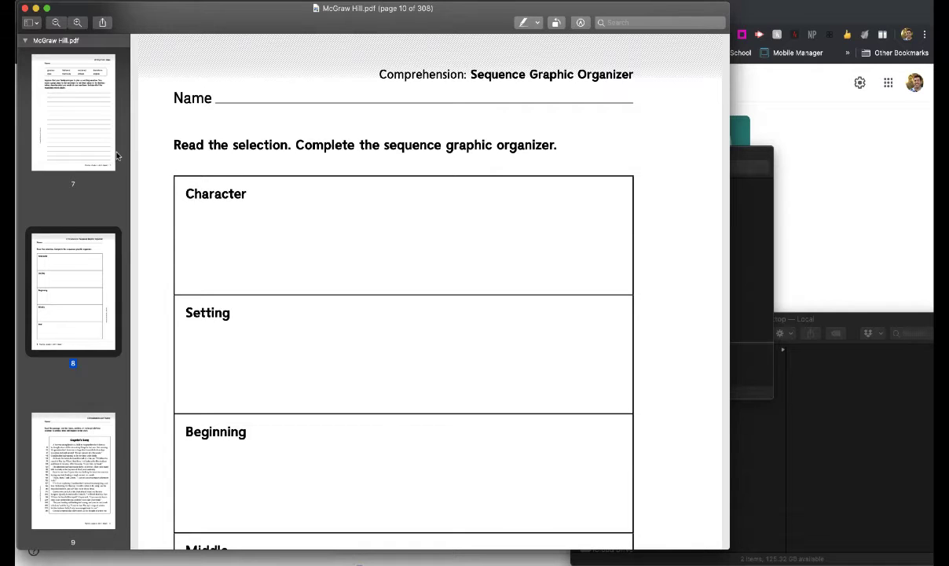
pyautogui.click(56, 22)
pyautogui.click(56, 22)
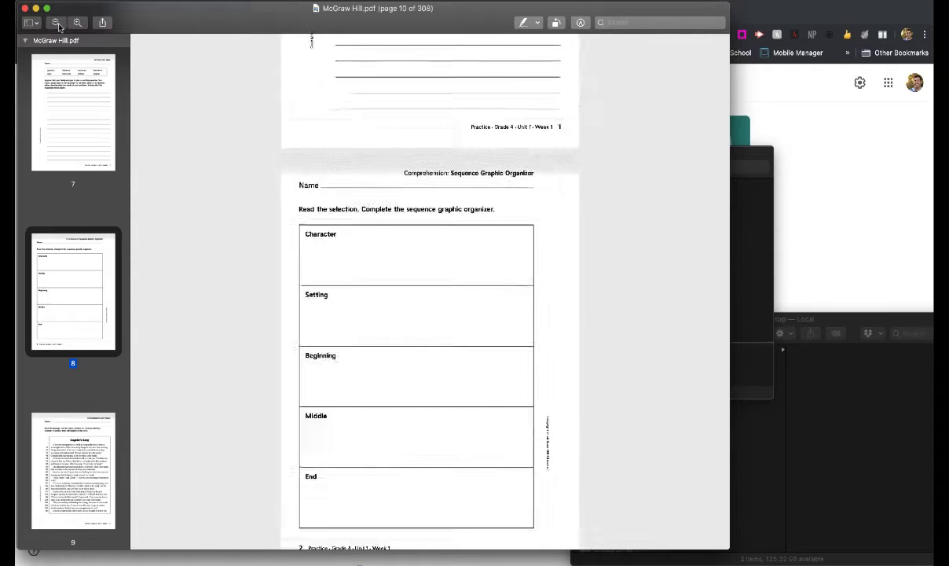
pyautogui.scroll(-3, 287, 197)
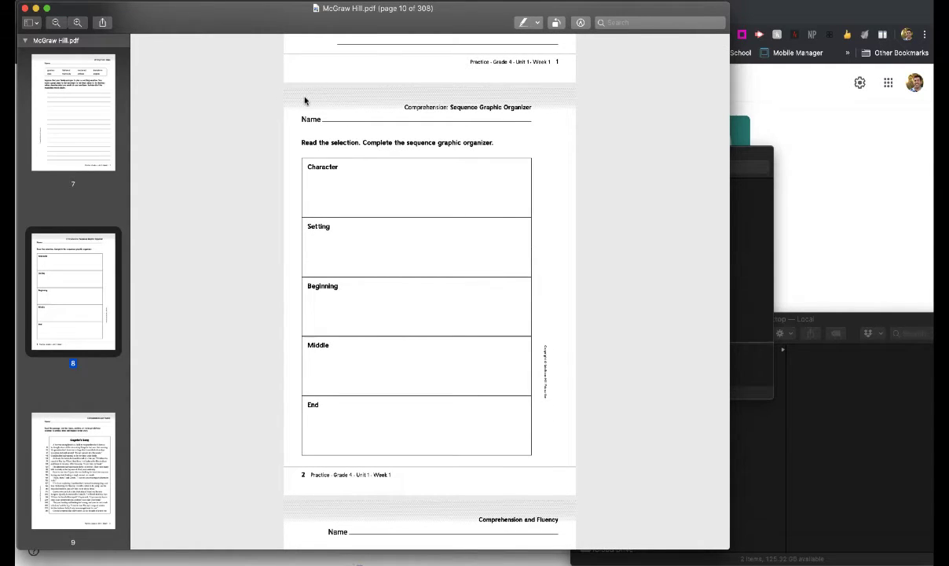
pyautogui.press('super+shift+4')
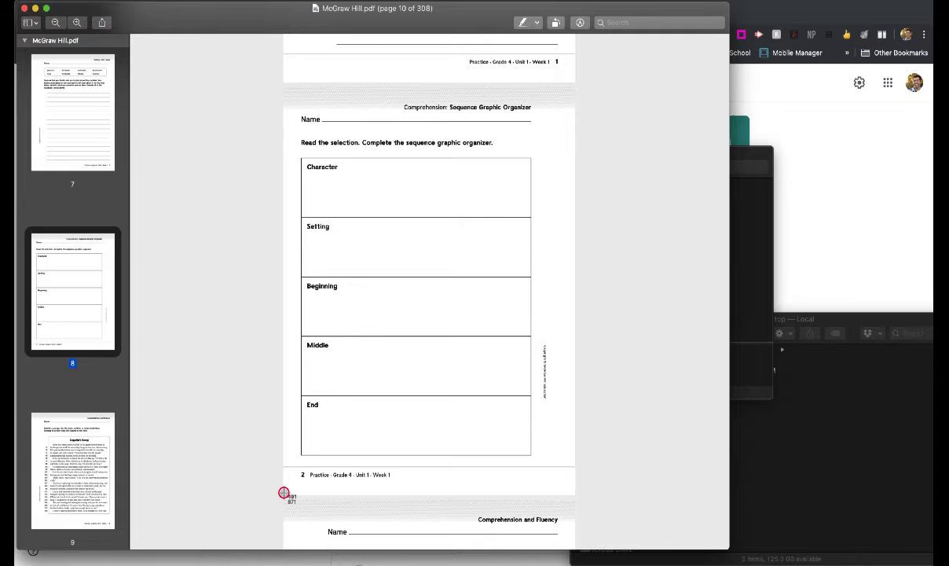
pyautogui.moveTo(284, 494); pyautogui.dragTo(575, 88)
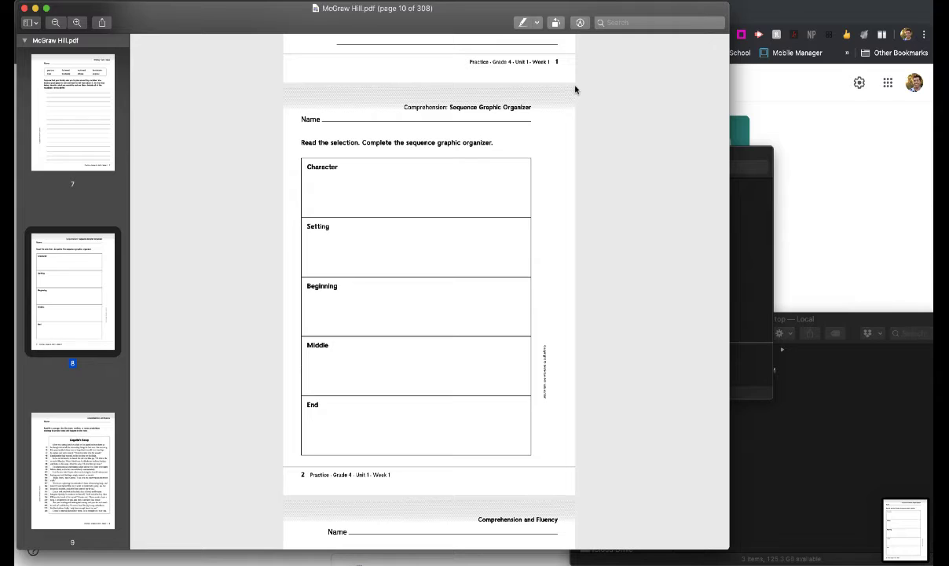
# Step: Preview the Desktop screenshot taken at 3.15.44 PM in Finder to check the captured worksheet page
pyautogui.click(40, 561)
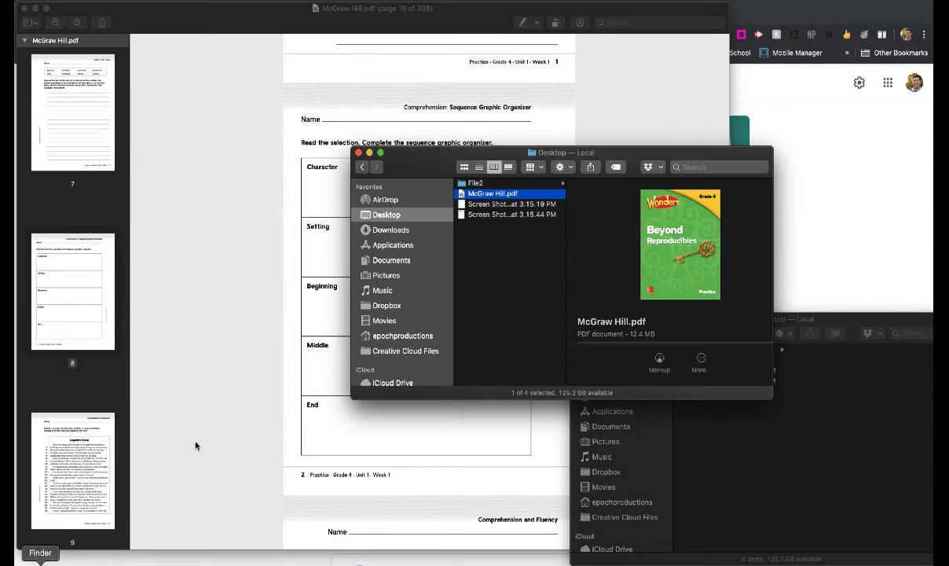
pyautogui.click(506, 216)
pyautogui.press('space')
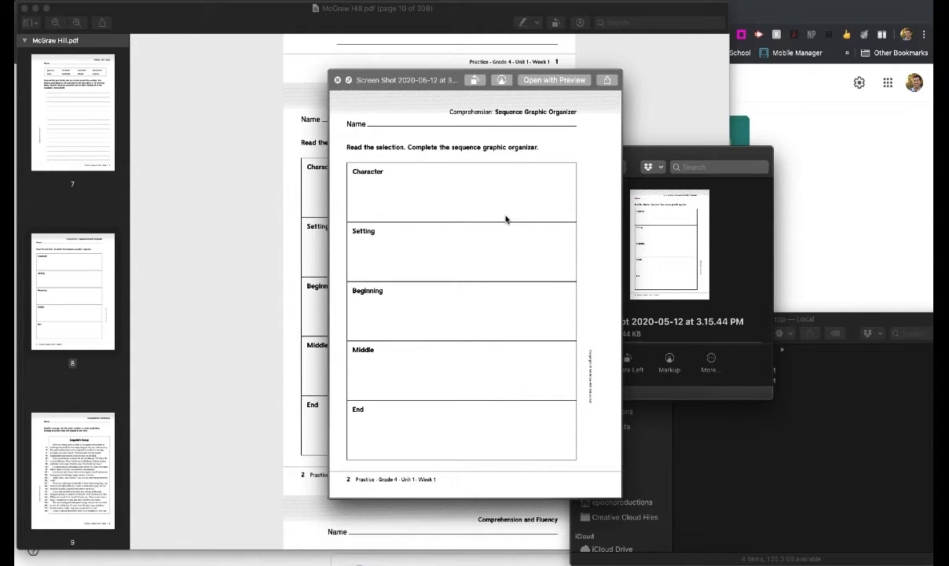
pyautogui.press('space')
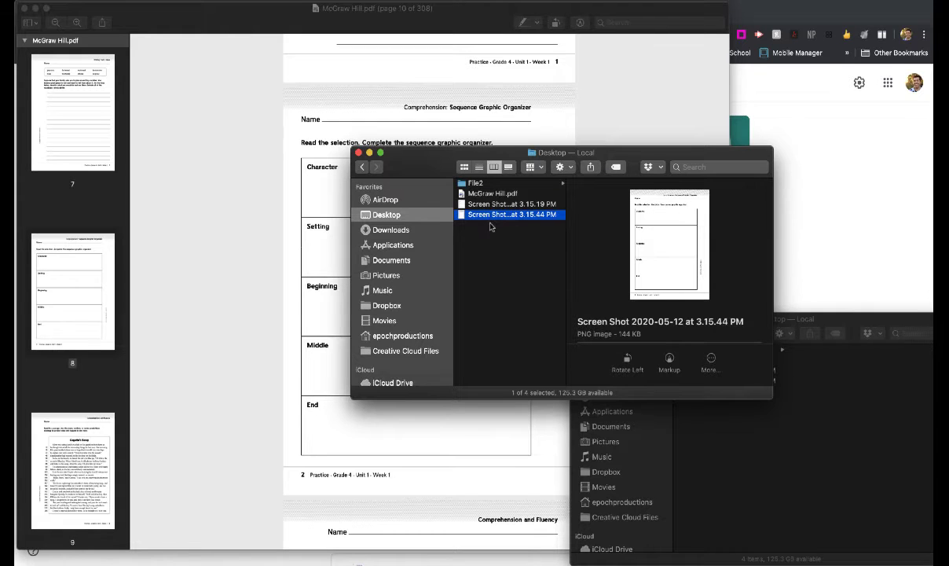
# Step: Switch to Chrome, open Google Slides from the Google folder in the ClassLink launchpad, and create a blank presentation
pyautogui.press('super+Tab')
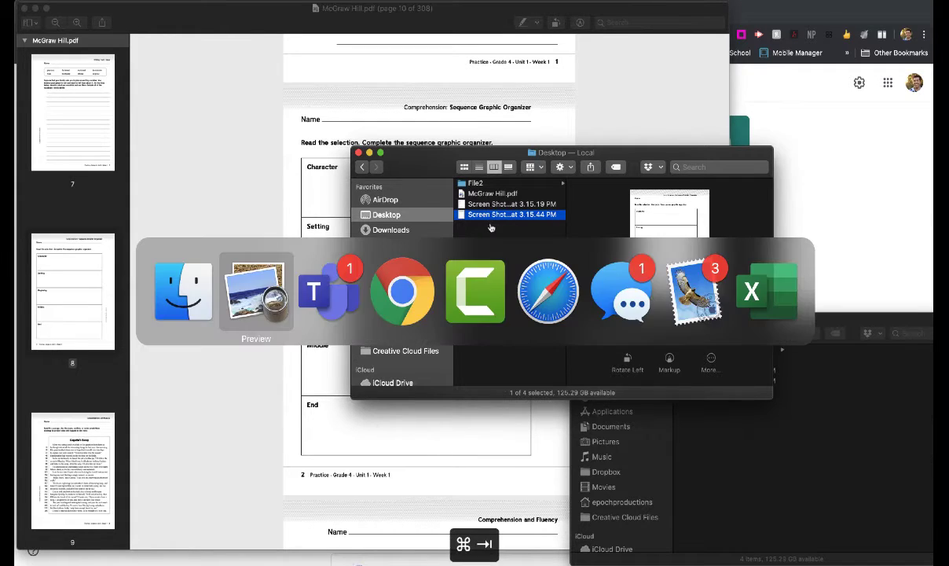
pyautogui.press('super+Tab')
pyautogui.press('super+Tab')
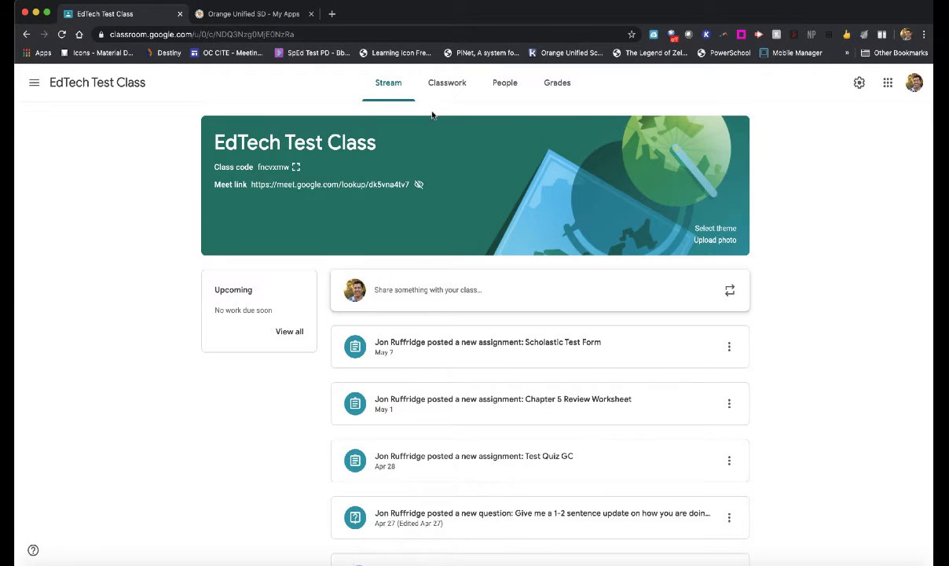
pyautogui.click(259, 15)
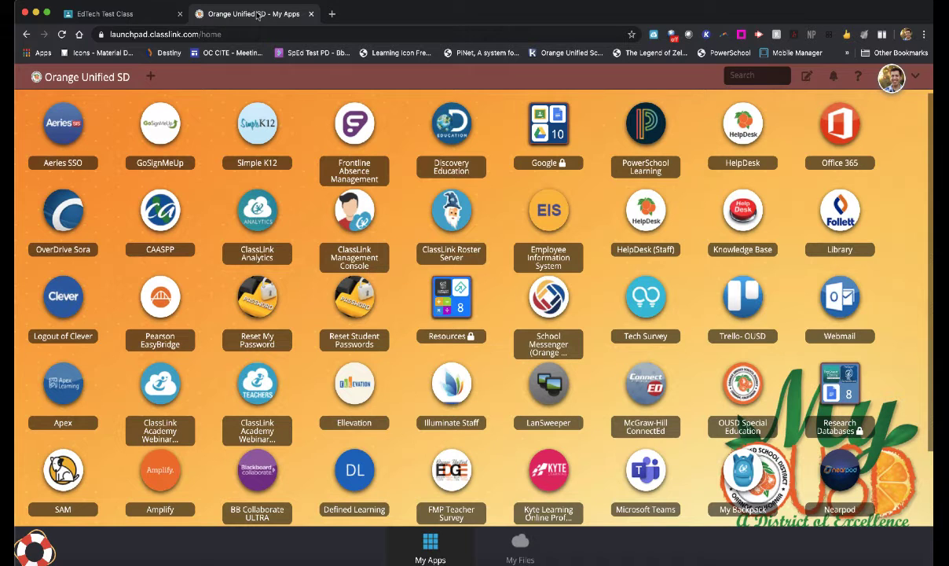
pyautogui.click(542, 126)
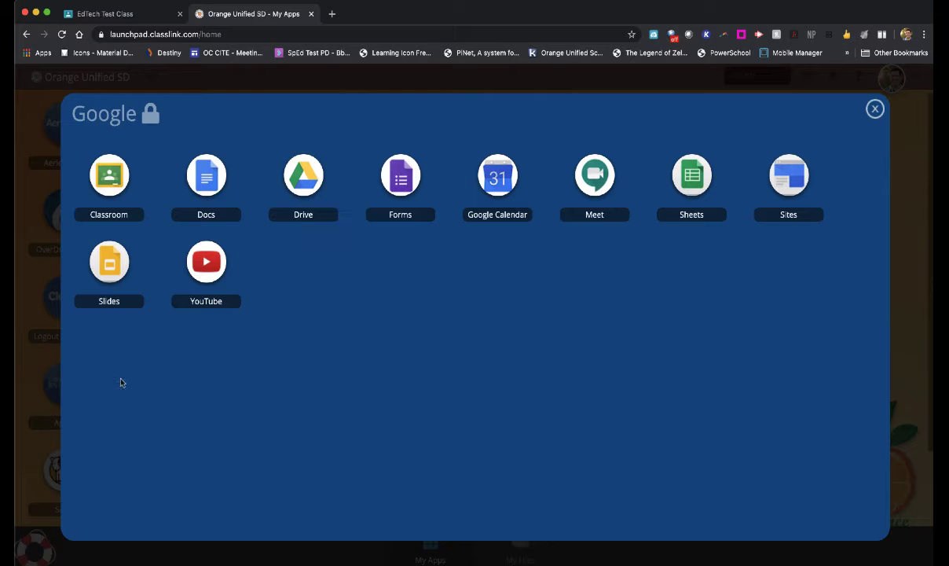
pyautogui.click(118, 298)
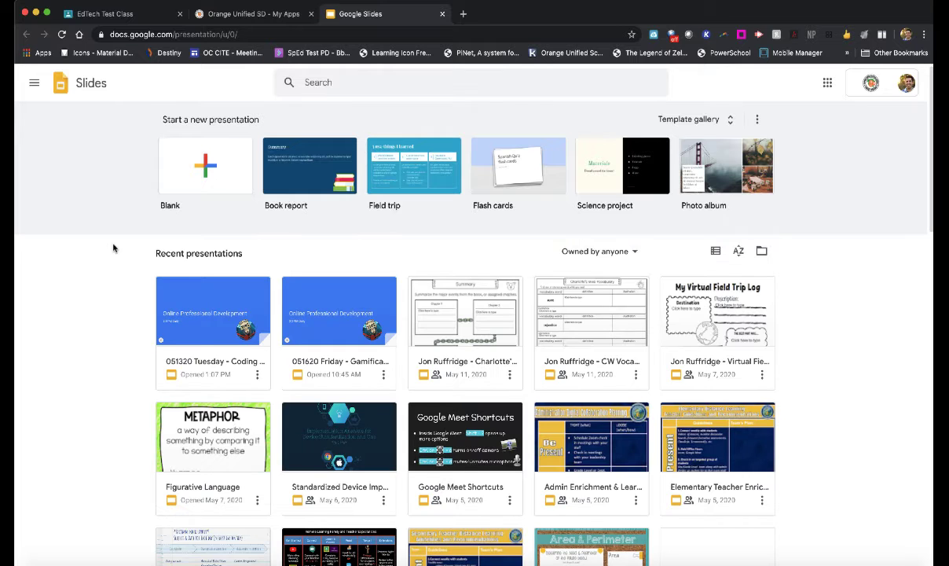
pyautogui.click(208, 174)
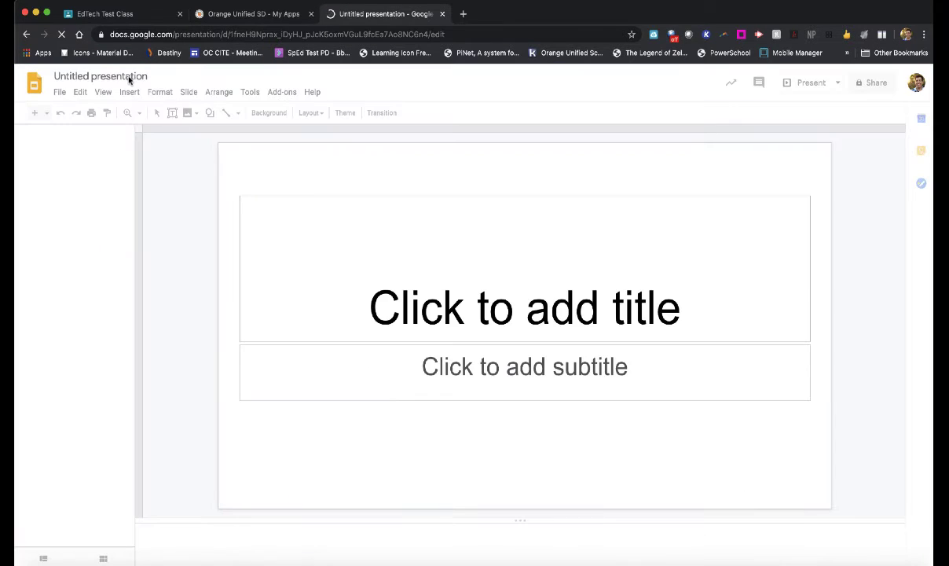
# Step: Rename the presentation as Wonder Fillables
pyautogui.click(126, 76)
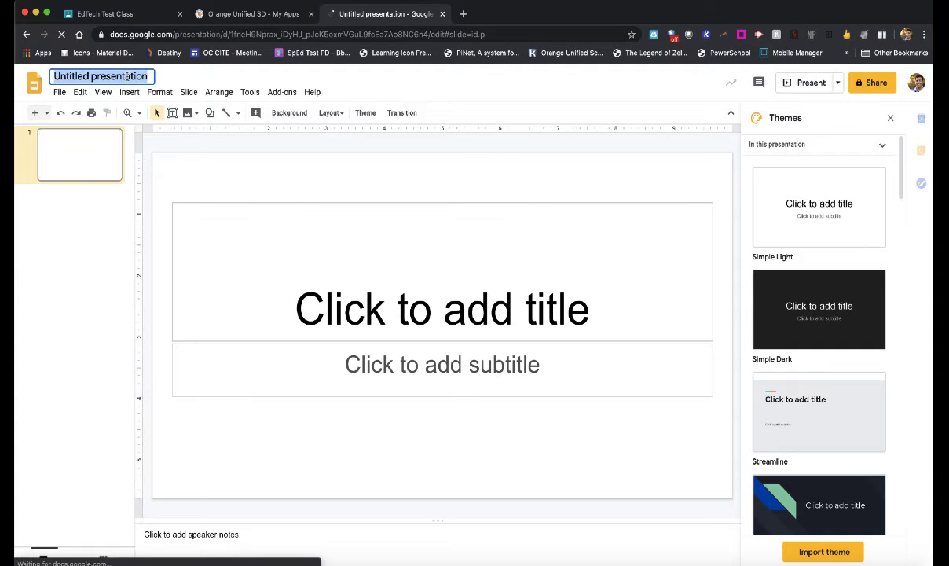
pyautogui.write('Wonder')
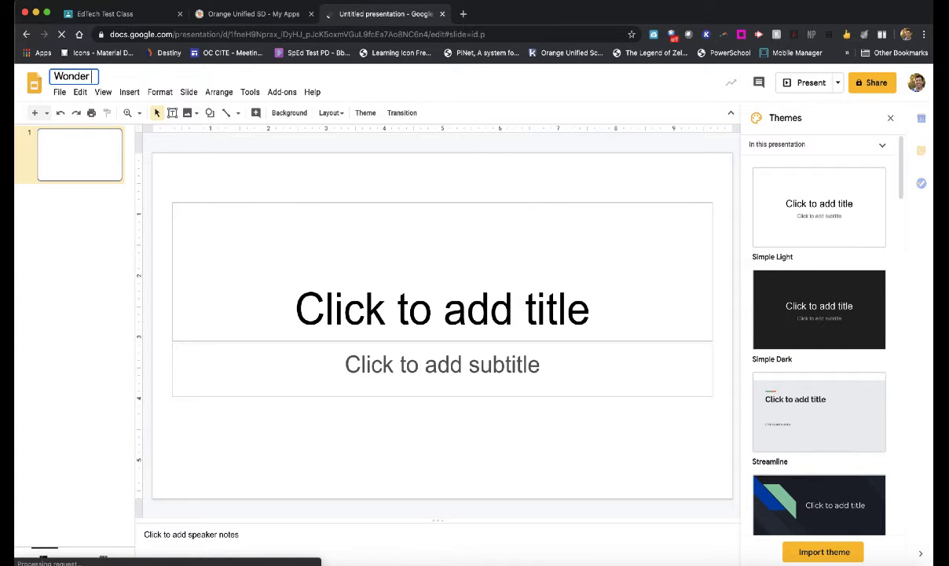
pyautogui.write(' Fillables')
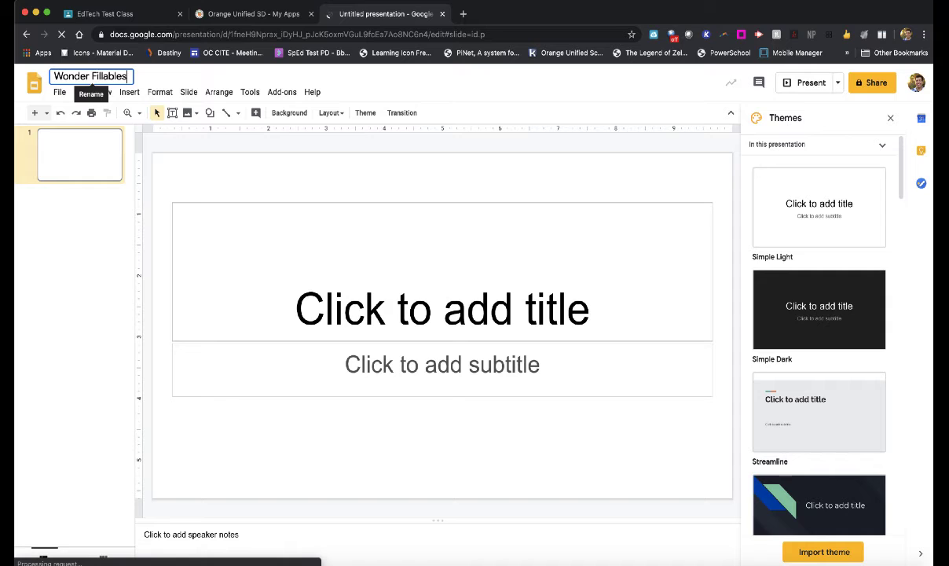
pyautogui.press('Return')
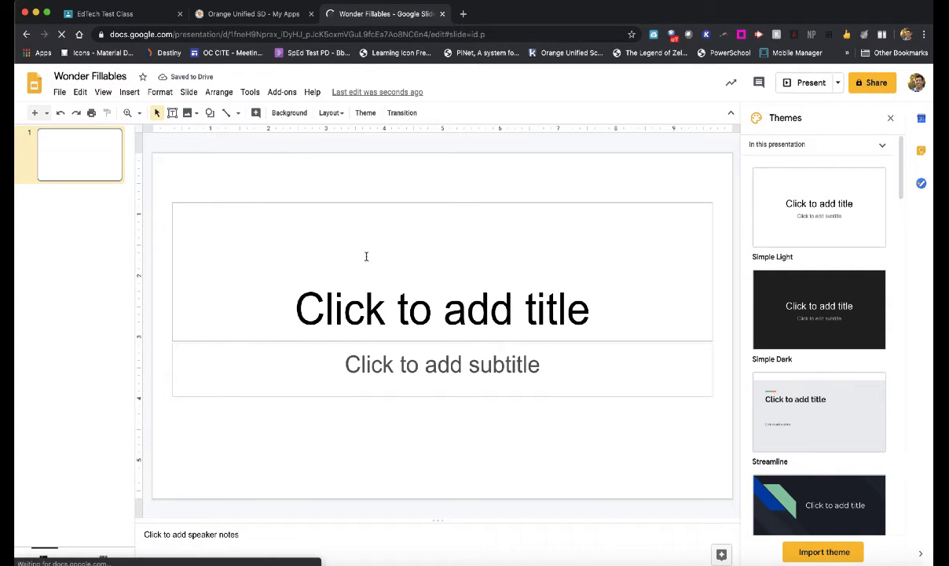
# Step: Set the presentation's page size to a custom 8.5 x 11 inches
pyautogui.click(60, 91)
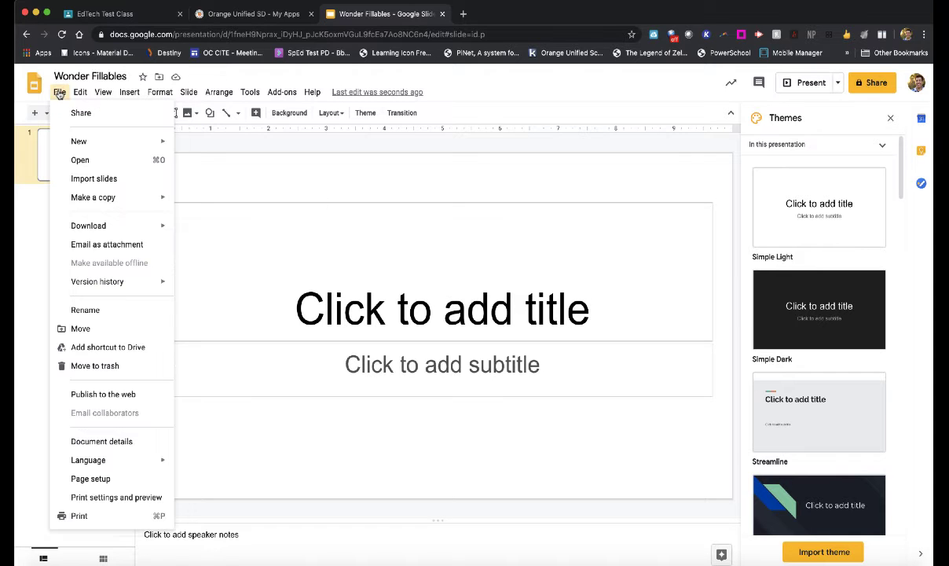
pyautogui.click(93, 478)
pyautogui.click(455, 305)
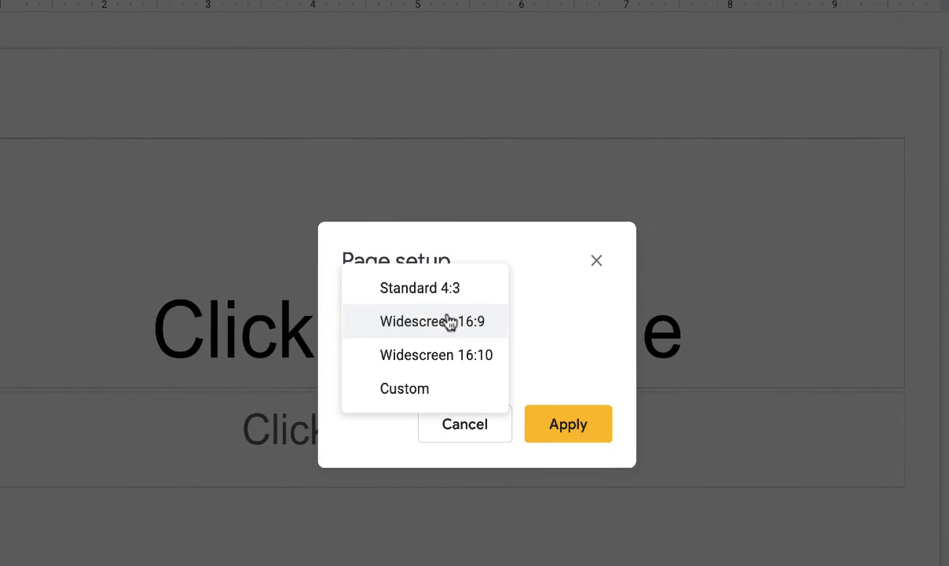
pyautogui.click(417, 388)
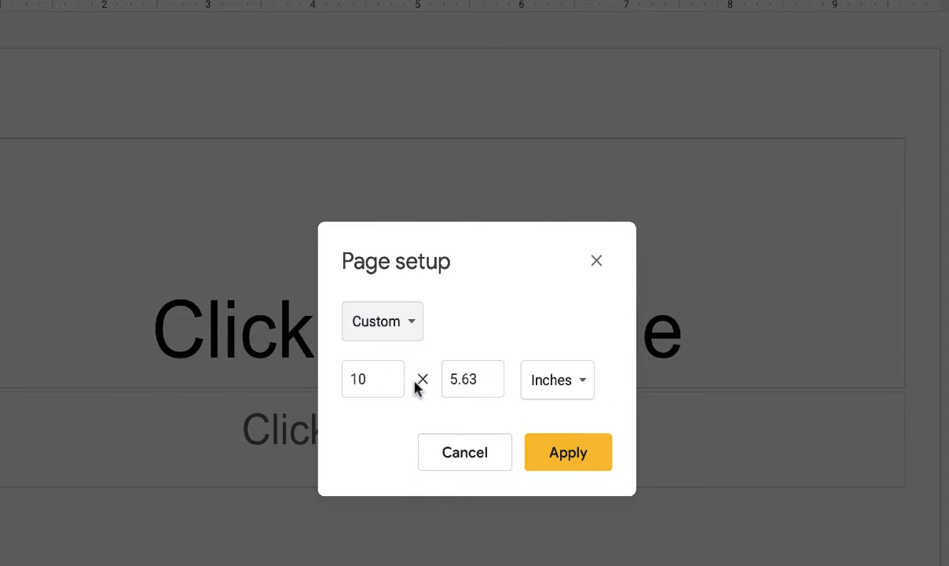
pyautogui.moveTo(384, 380); pyautogui.dragTo(325, 383)
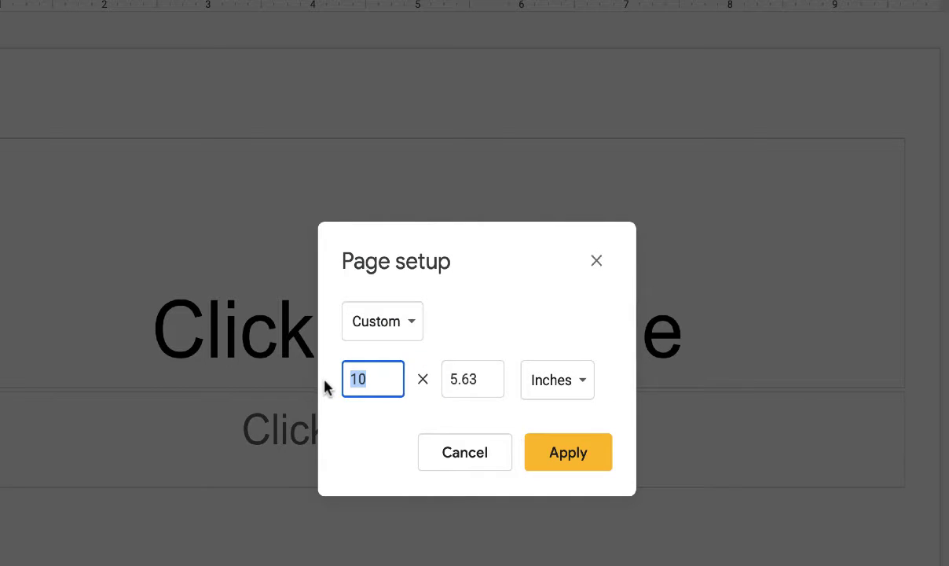
pyautogui.write('8.5')
pyautogui.press('Tab')
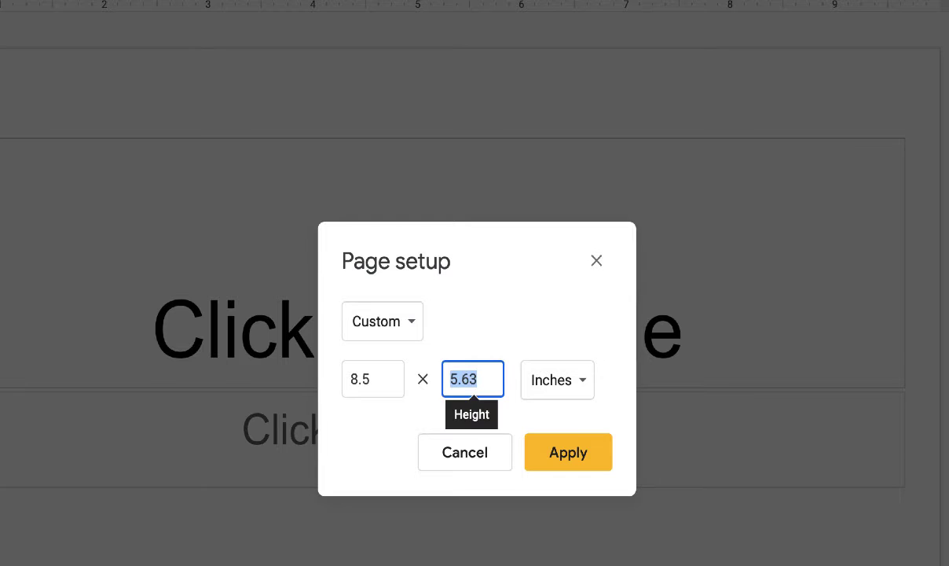
pyautogui.write('11')
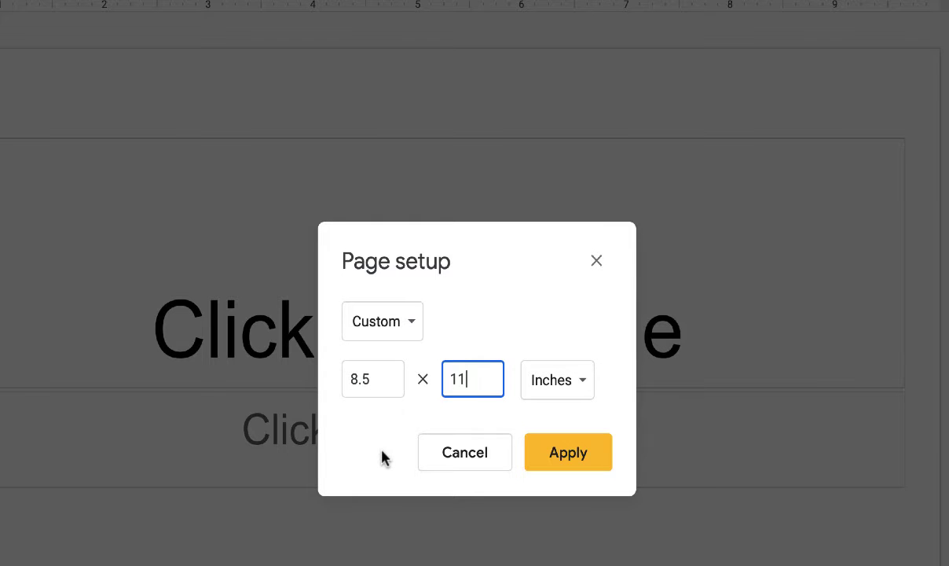
pyautogui.click(568, 452)
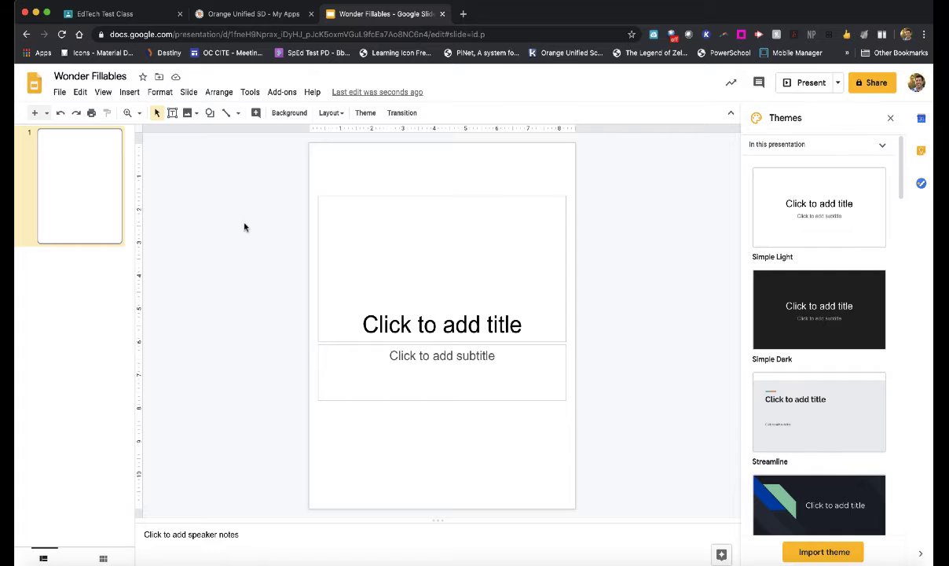
# Step: Set the slide background to the Desktop image Screen Shot 2020-05-12 at 3.15.44 PM
pyautogui.click(281, 114)
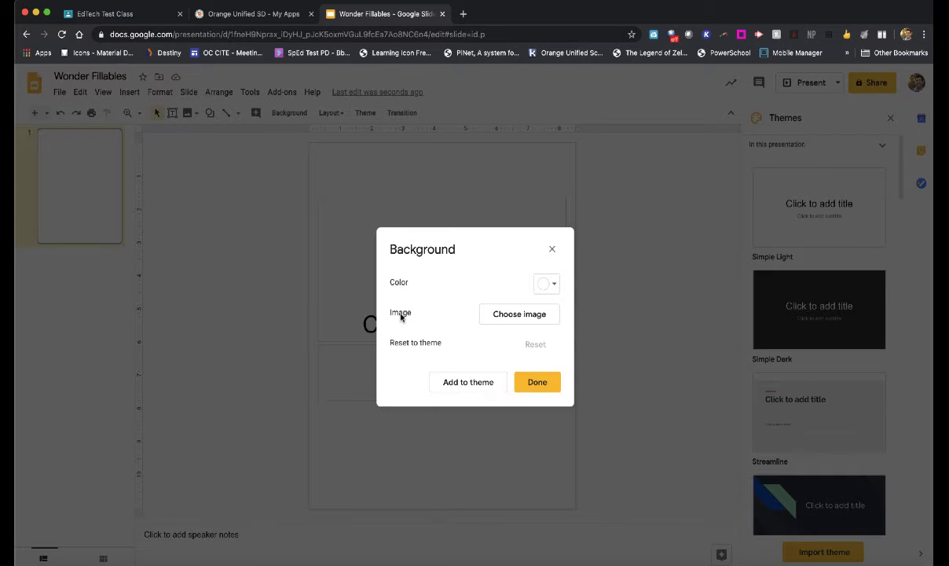
pyautogui.click(493, 314)
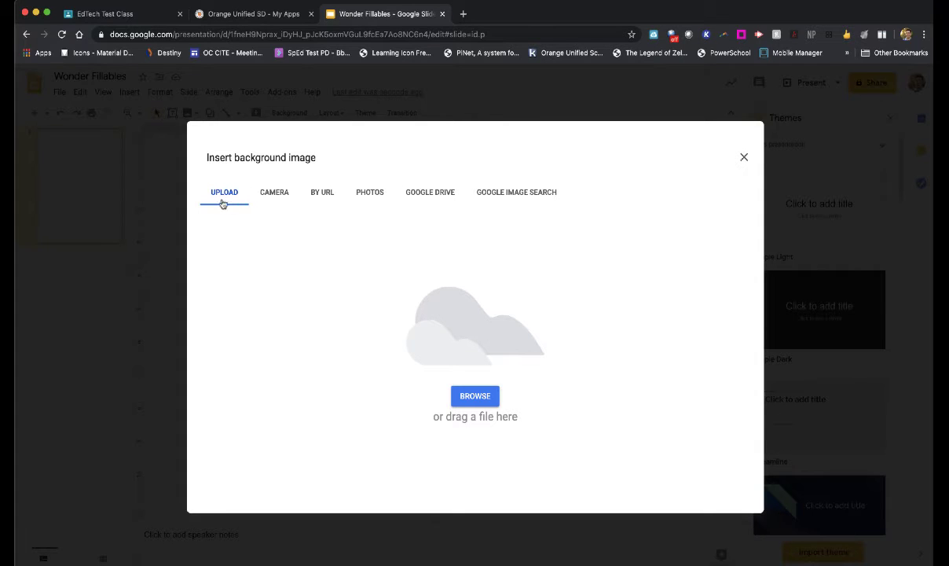
pyautogui.click(459, 395)
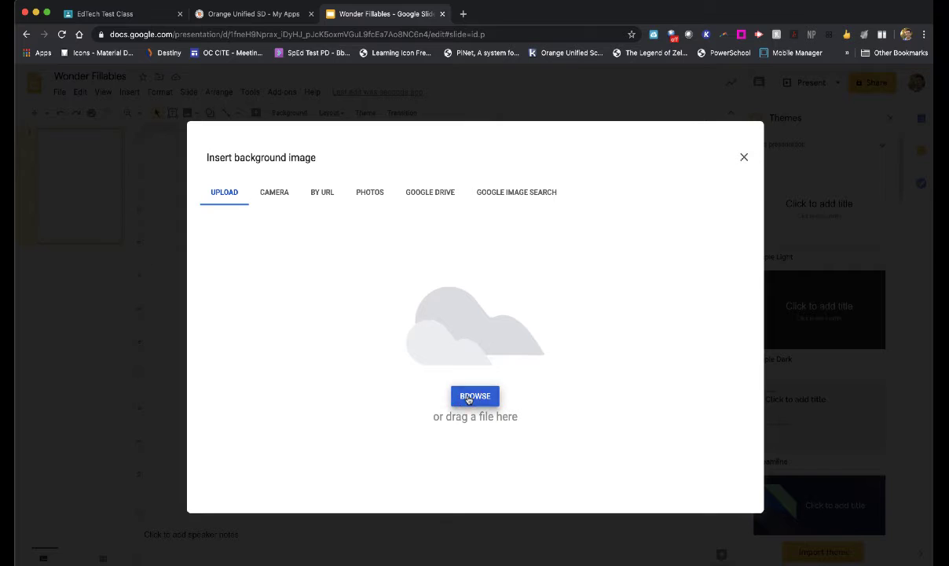
pyautogui.click(287, 89)
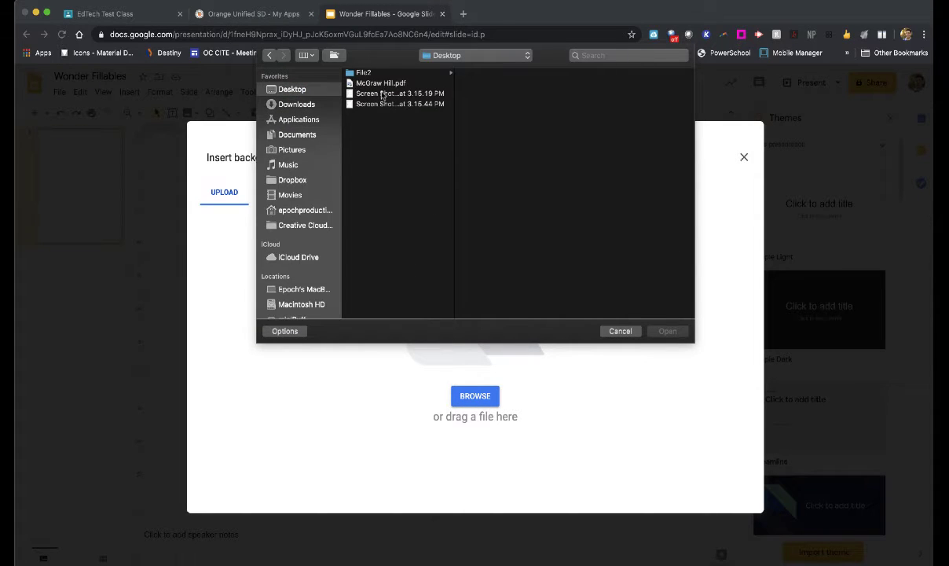
pyautogui.click(363, 104)
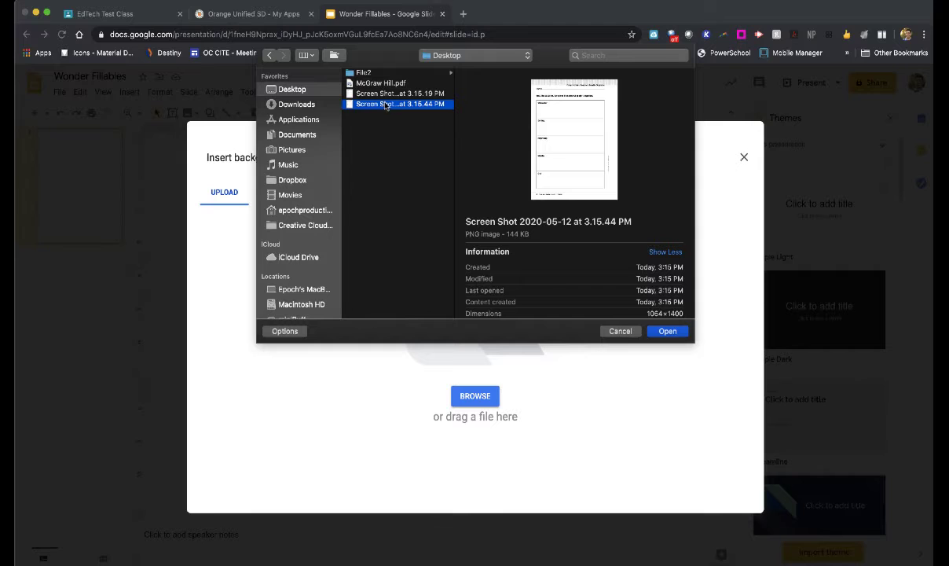
pyautogui.click(667, 331)
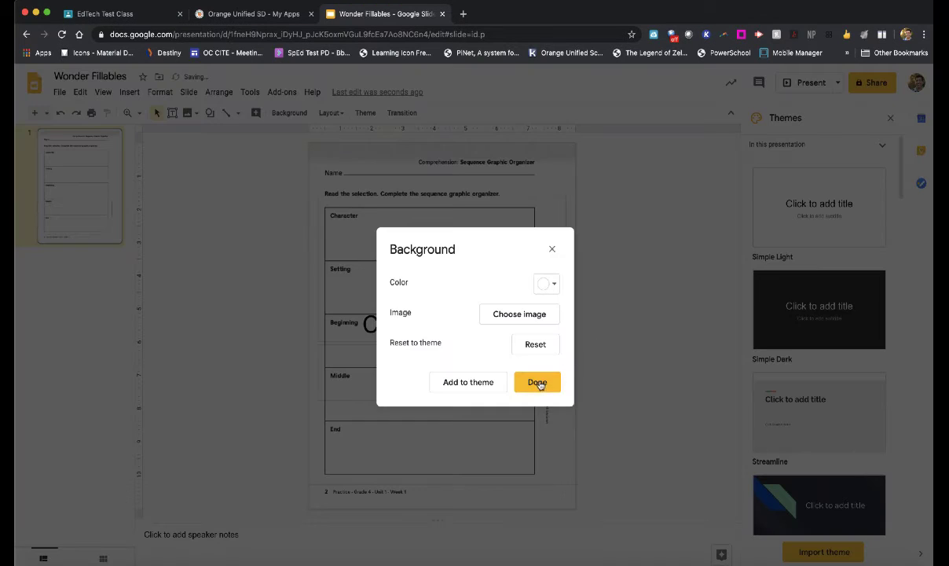
pyautogui.click(538, 383)
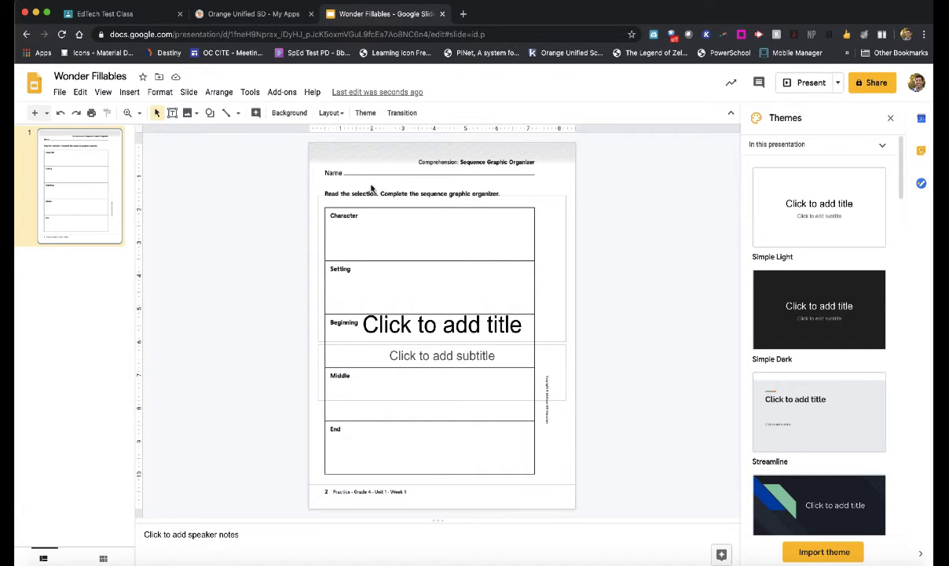
# Step: Delete the title placeholder covering the worksheet background on the slide
pyautogui.click(345, 196)
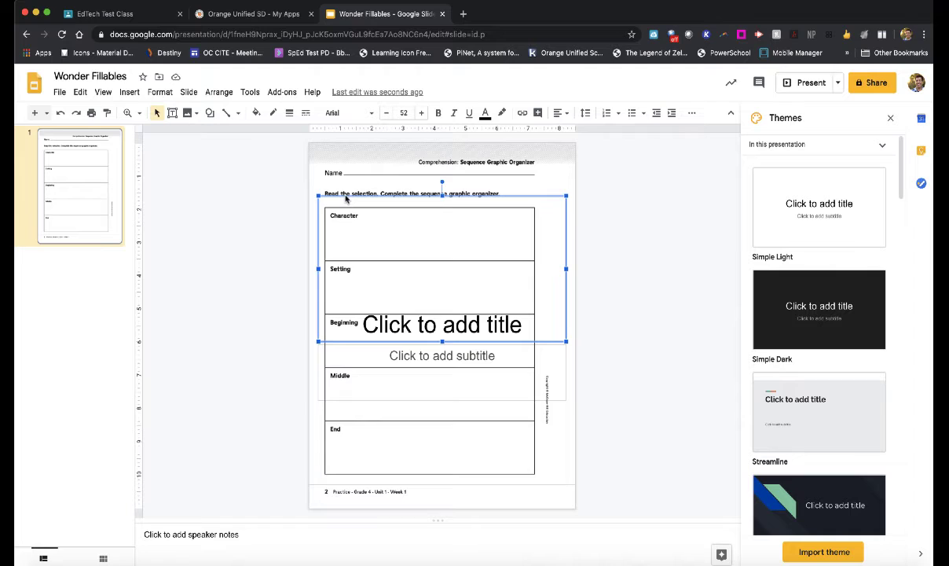
pyautogui.press('Delete')
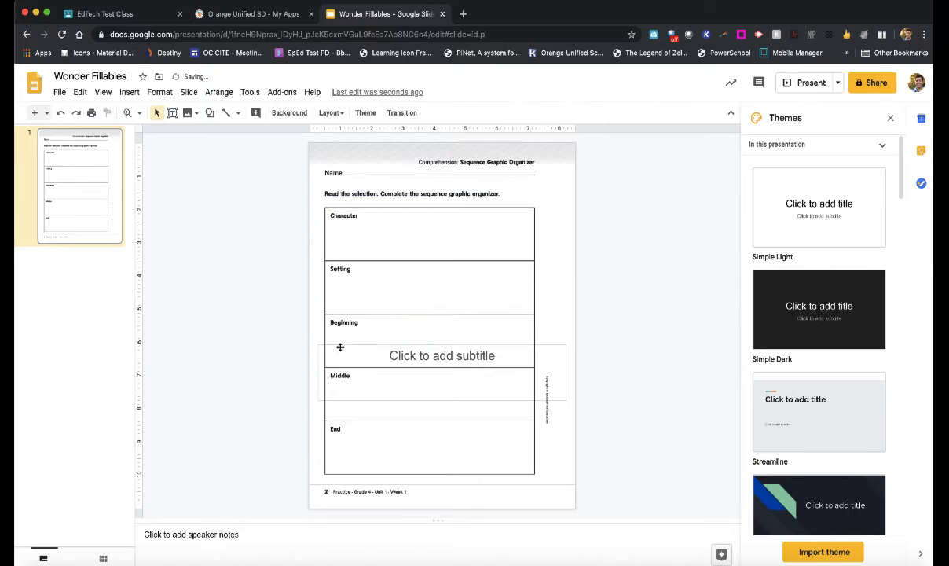
# Step: Delete the subtitle placeholder covering the worksheet background on the slide
pyautogui.click(340, 346)
pyautogui.press('Delete')
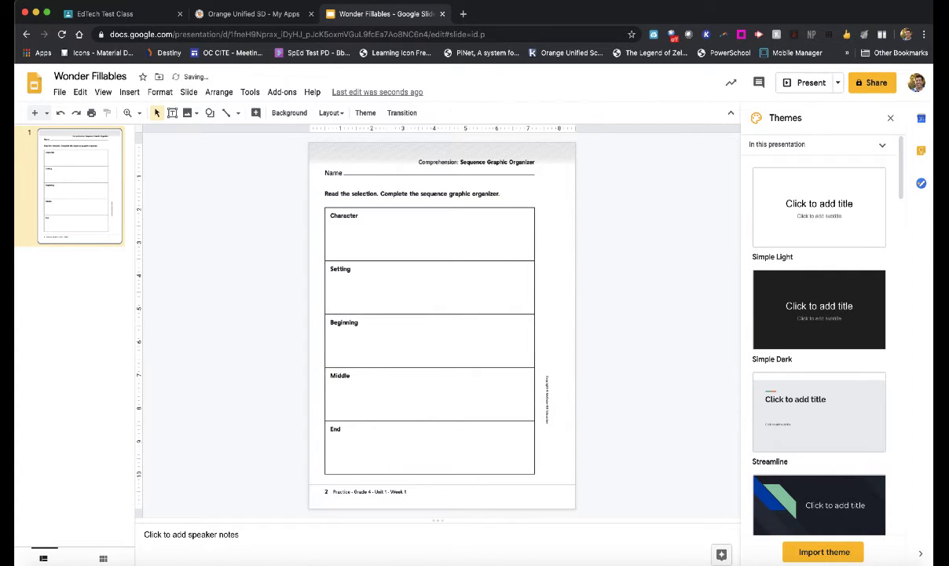
pyautogui.click(46, 114)
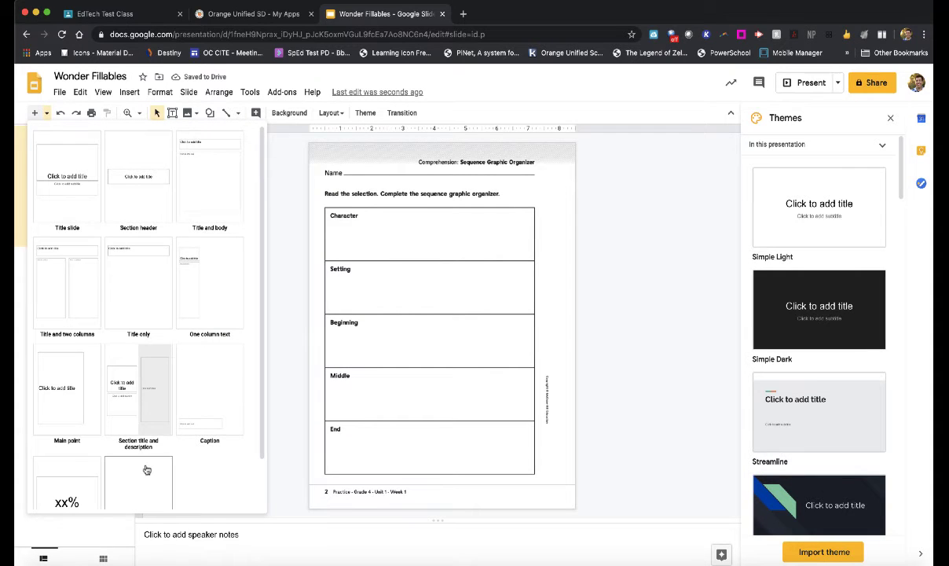
pyautogui.click(298, 325)
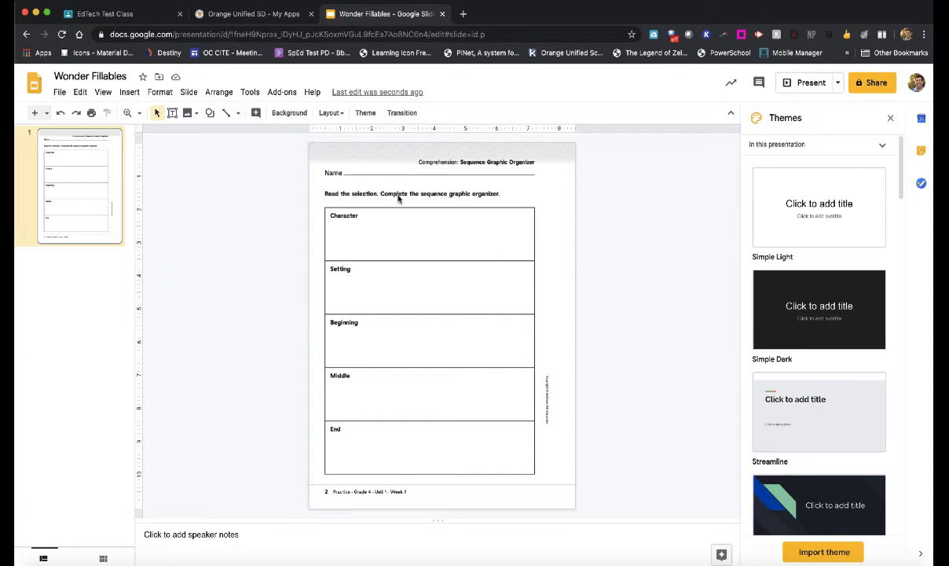
pyautogui.moveTo(394, 203); pyautogui.dragTo(472, 361)
pyautogui.moveTo(459, 270); pyautogui.dragTo(450, 458)
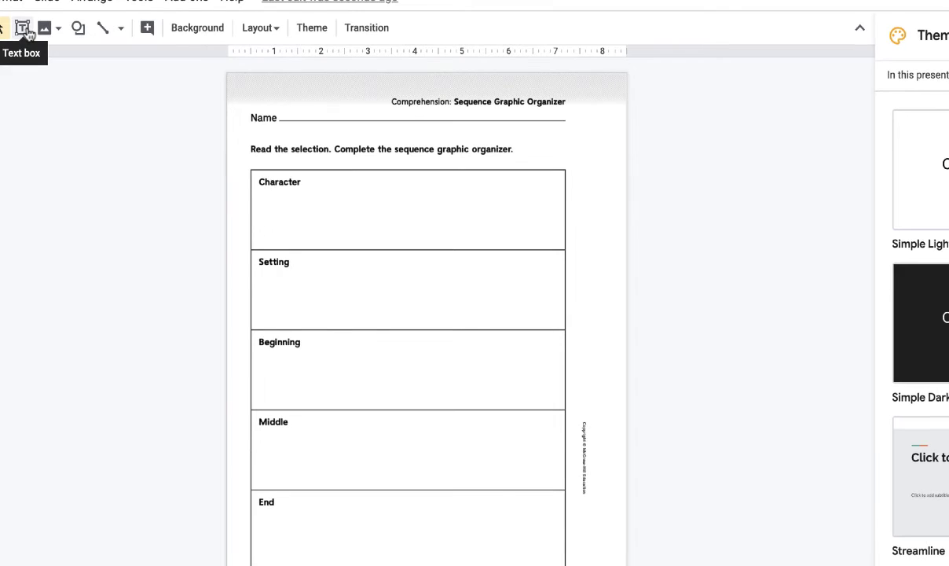
# Step: Add a text box filling the blank area under Character, containing "Please type your responses here."
pyautogui.click(26, 31)
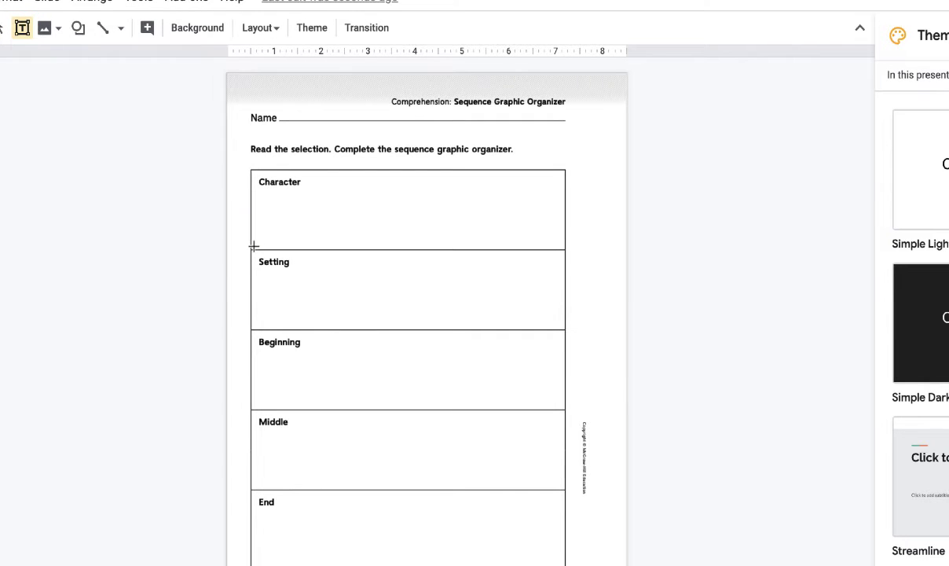
pyautogui.moveTo(253, 248)
pyautogui.mouseDown()
pyautogui.moveTo(309, 201)
pyautogui.moveTo(387, 180)
pyautogui.moveTo(566, 174)
pyautogui.moveTo(560, 187)
pyautogui.mouseUp()
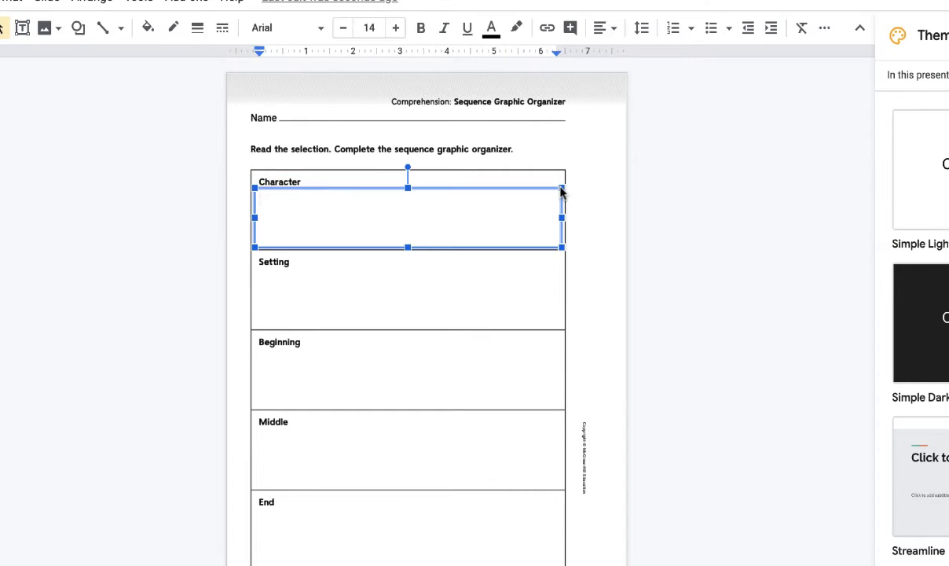
pyautogui.write('Please type y')
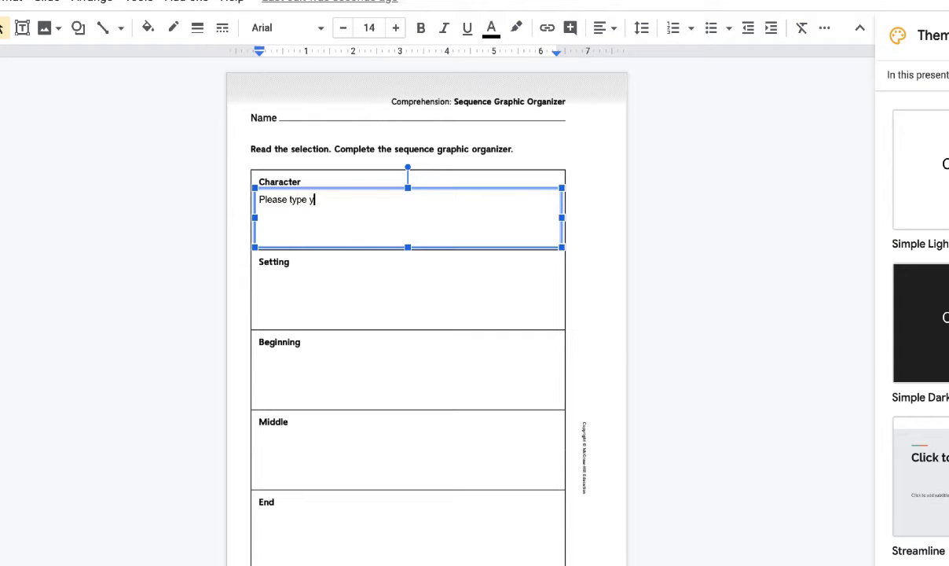
pyautogui.write('our responses here.')
# Step: Give the Character text box a blue border and adjust the border's thickness
pyautogui.click(428, 188)
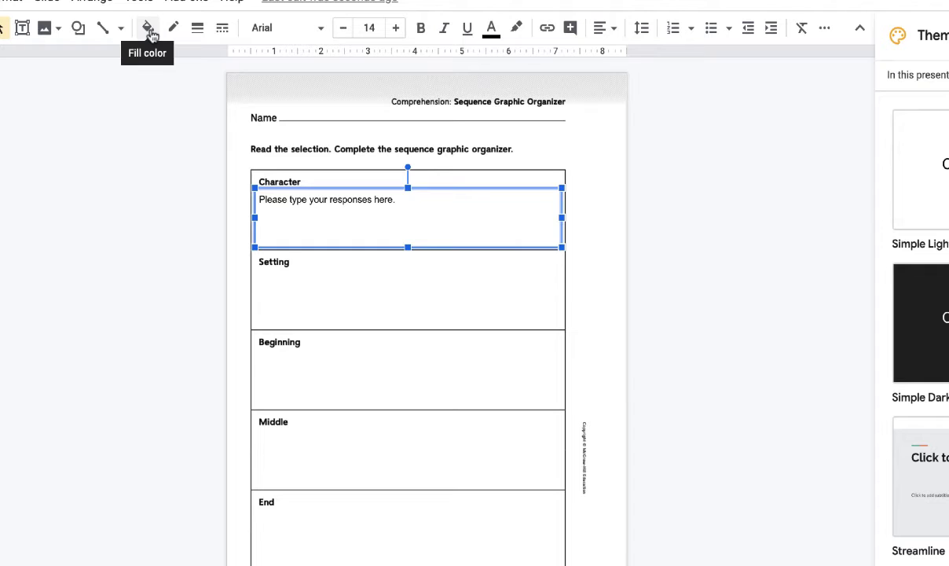
pyautogui.click(175, 30)
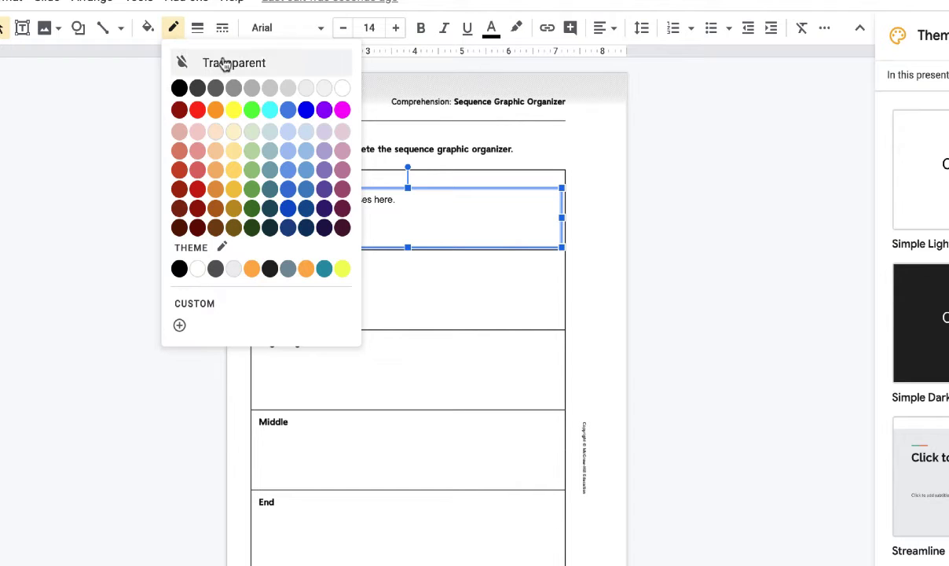
pyautogui.click(290, 110)
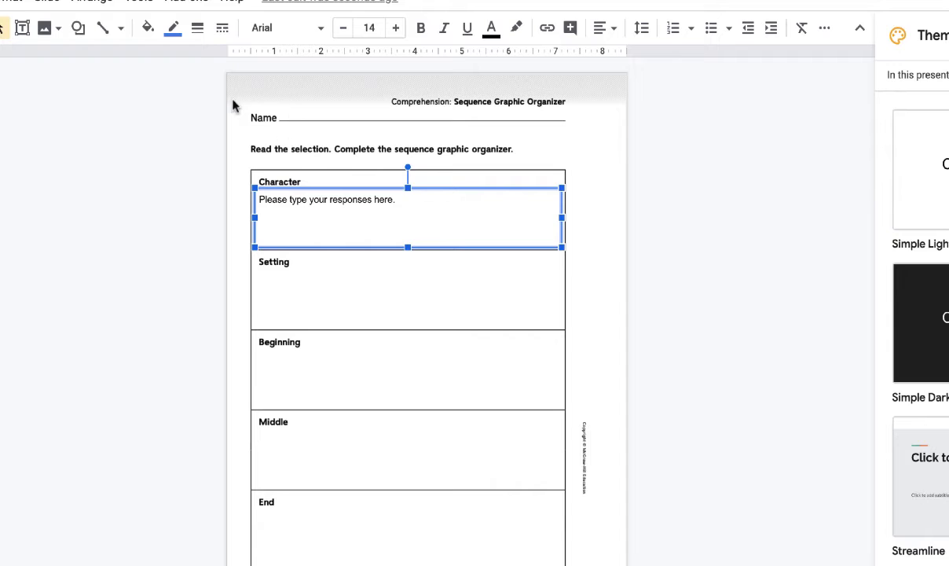
pyautogui.click(198, 32)
pyautogui.click(228, 87)
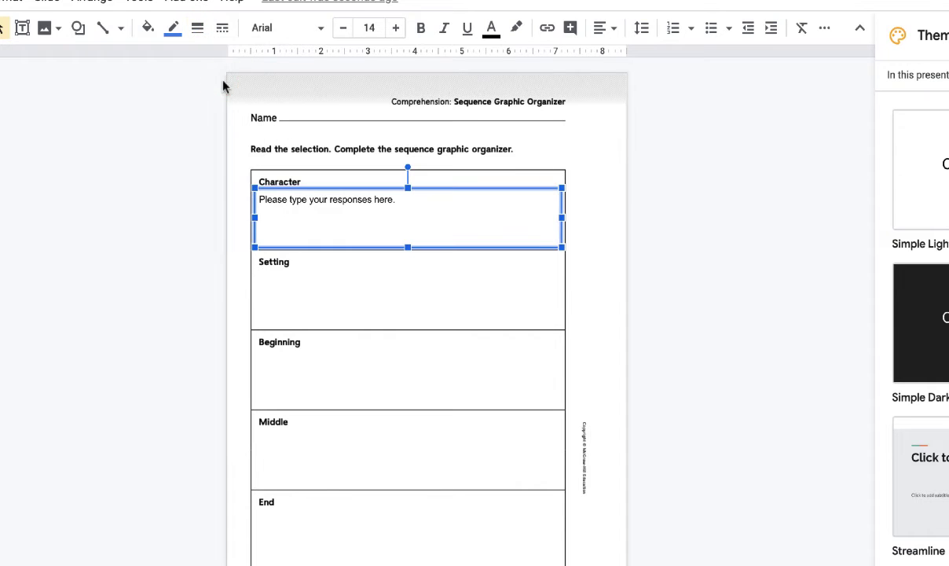
pyautogui.click(165, 218)
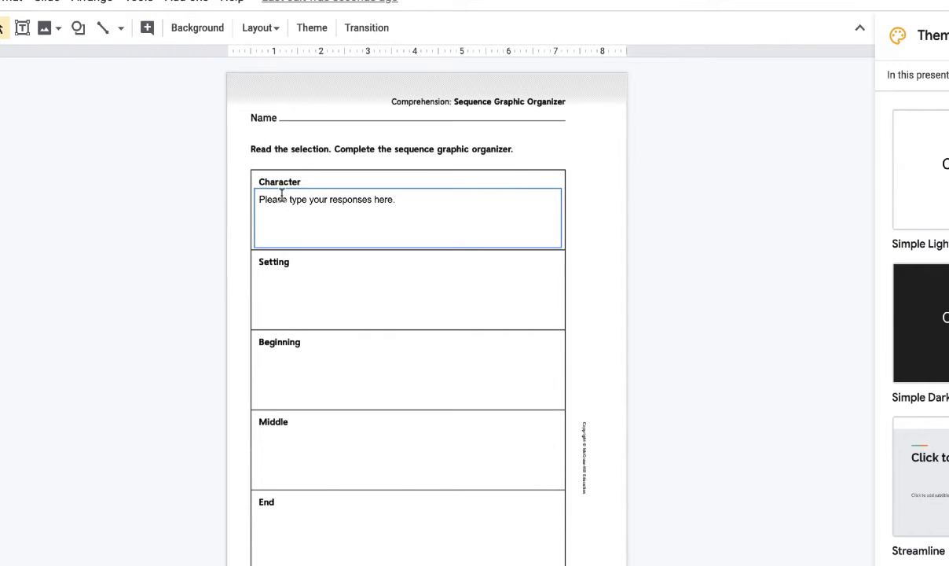
# Step: Set the Character text box's border to red and make the outline thicker
pyautogui.click(321, 188)
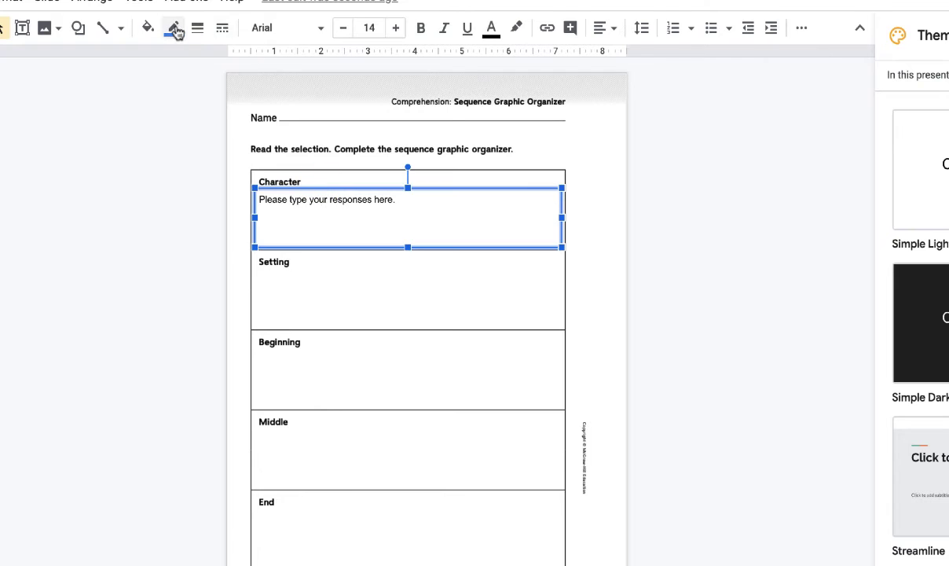
pyautogui.click(173, 30)
pyautogui.click(198, 108)
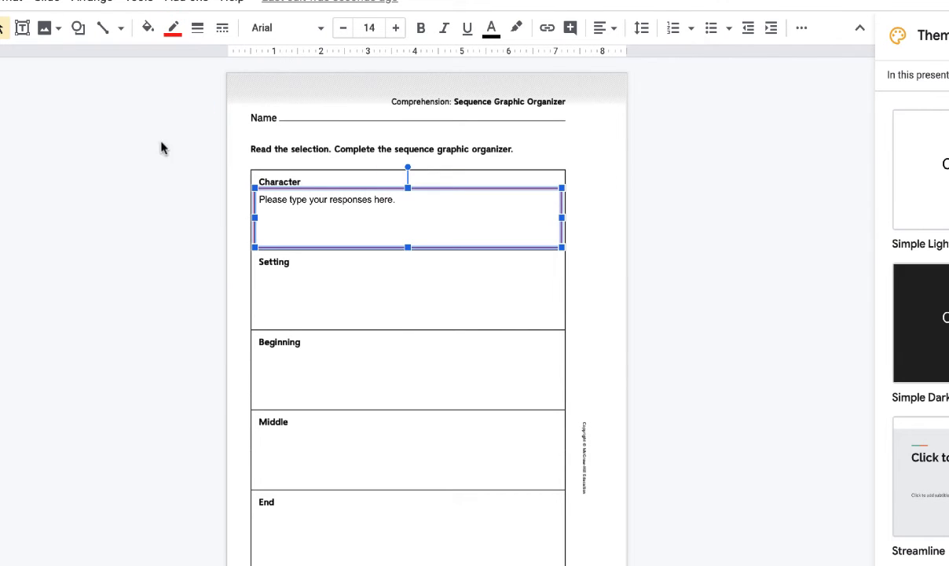
pyautogui.click(198, 31)
pyautogui.click(227, 116)
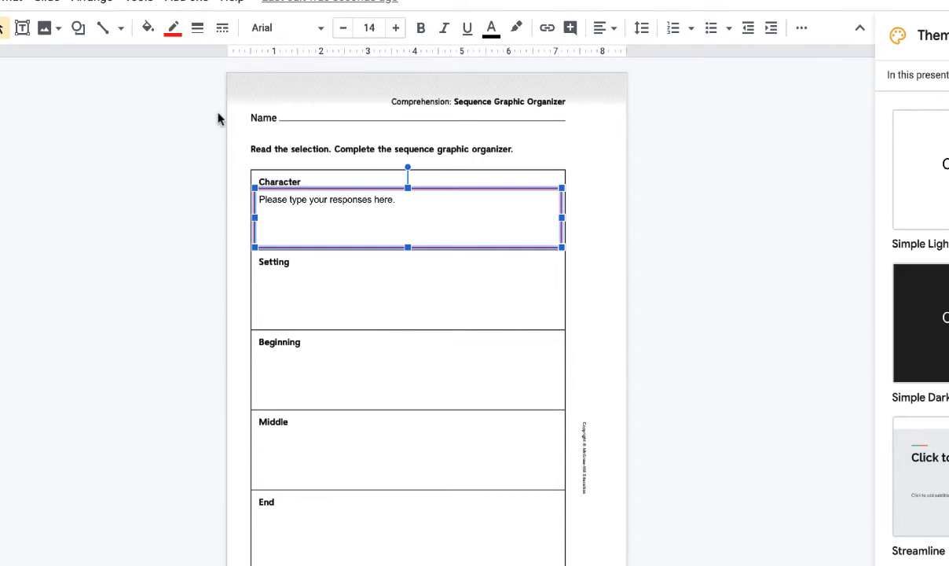
pyautogui.click(170, 235)
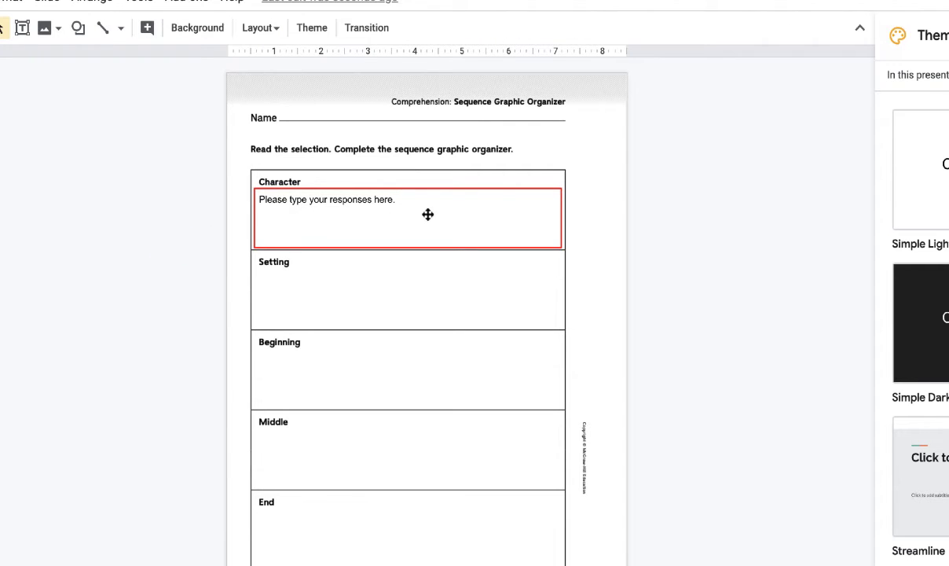
# Step: Copy the red-outlined Character text box and place duplicates in the Setting, Beginning, Middle and End sections
pyautogui.click(552, 214)
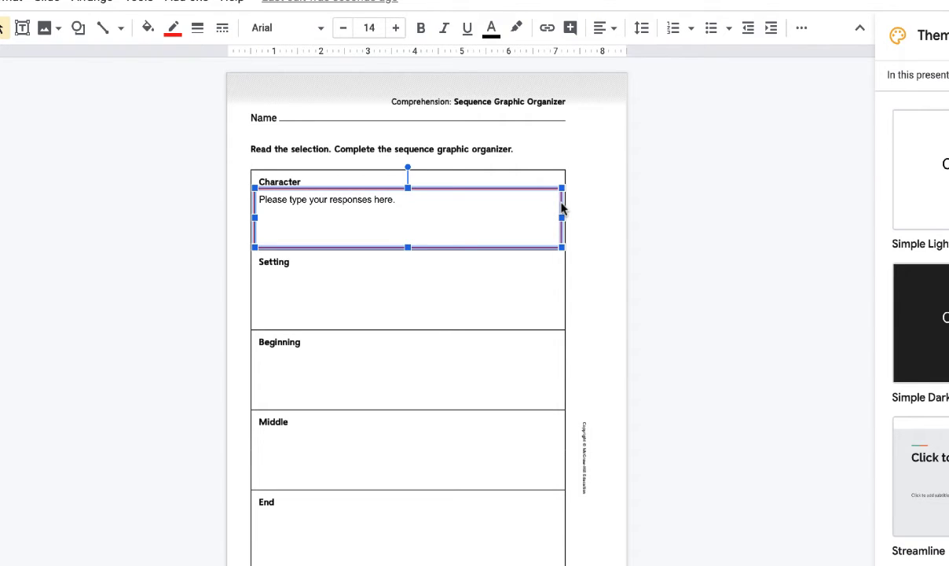
pyautogui.rightClick(562, 207)
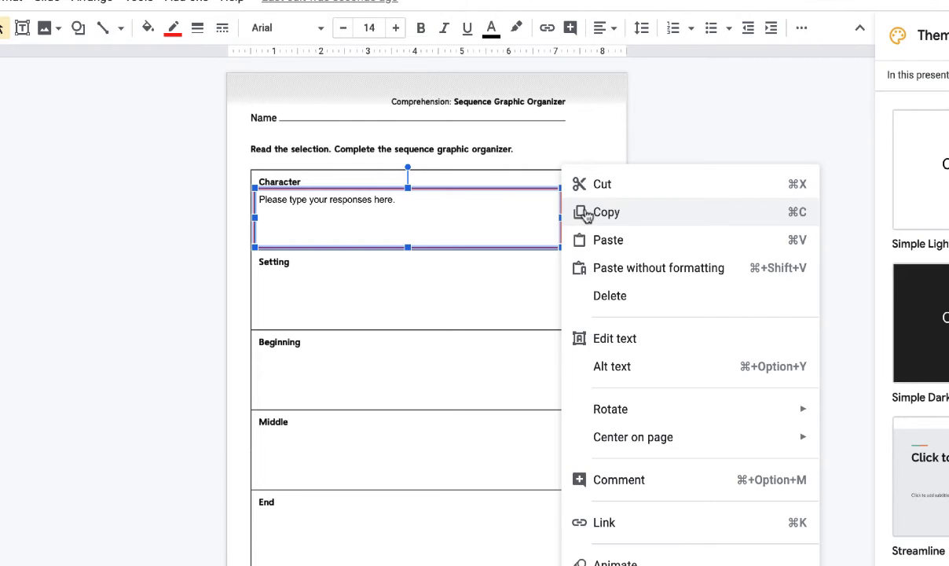
pyautogui.click(590, 214)
pyautogui.hotkey('ctrl', 'v')
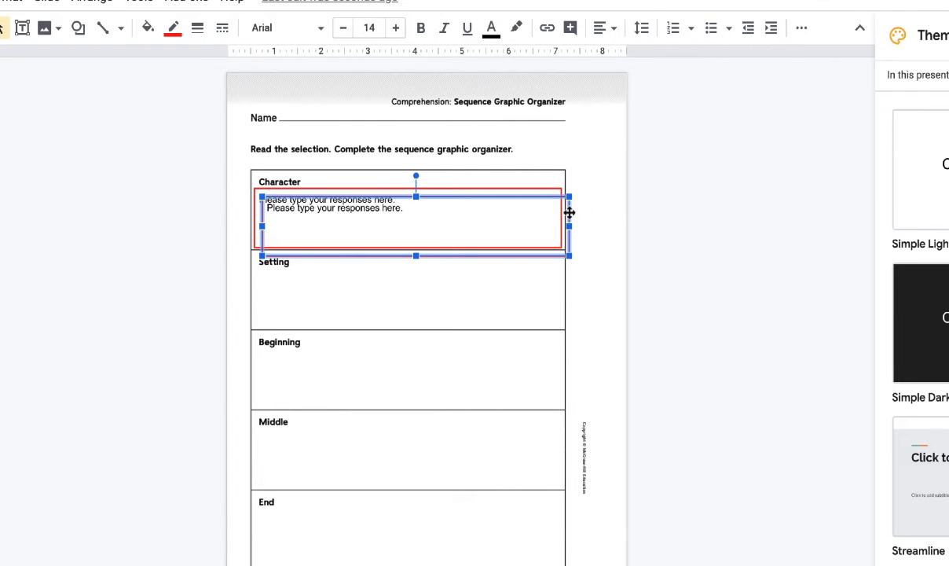
pyautogui.moveTo(567, 212); pyautogui.dragTo(560, 290)
pyautogui.hotkey('ctrl', 'v')
pyautogui.moveTo(577, 246); pyautogui.dragTo(561, 393)
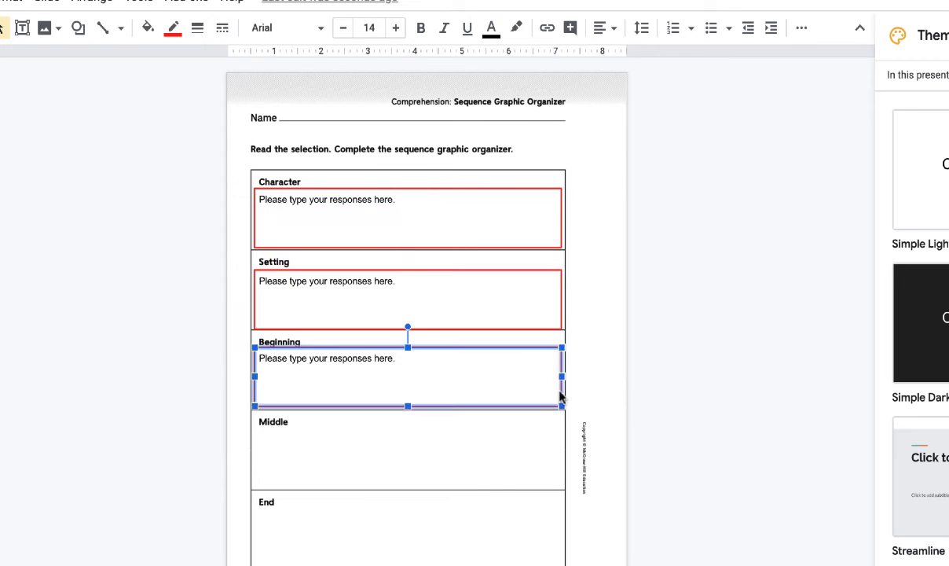
pyautogui.hotkey('ctrl', 'v')
pyautogui.moveTo(582, 256); pyautogui.dragTo(561, 471)
pyautogui.hotkey('ctrl', 'v')
pyautogui.moveTo(574, 276); pyautogui.dragTo(550, 564)
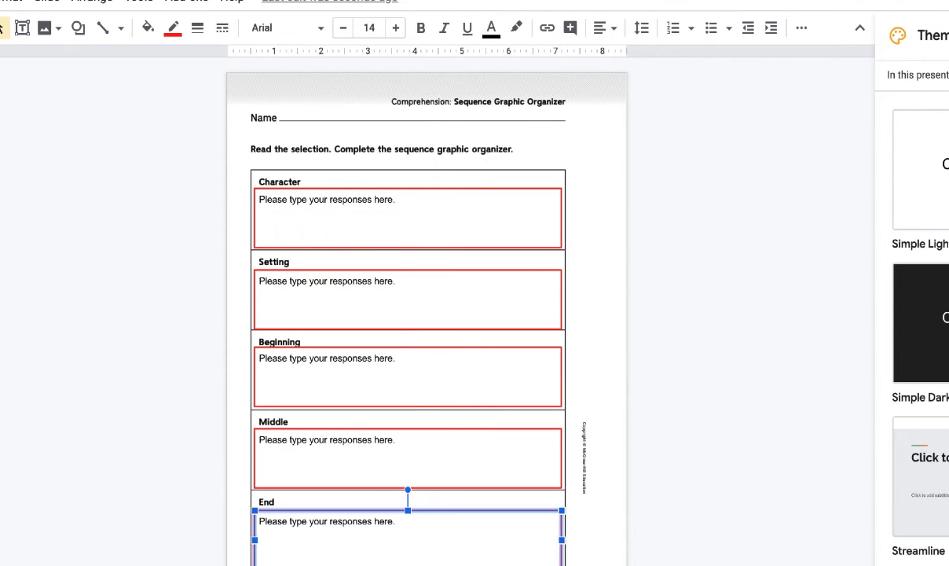
pyautogui.click(605, 434)
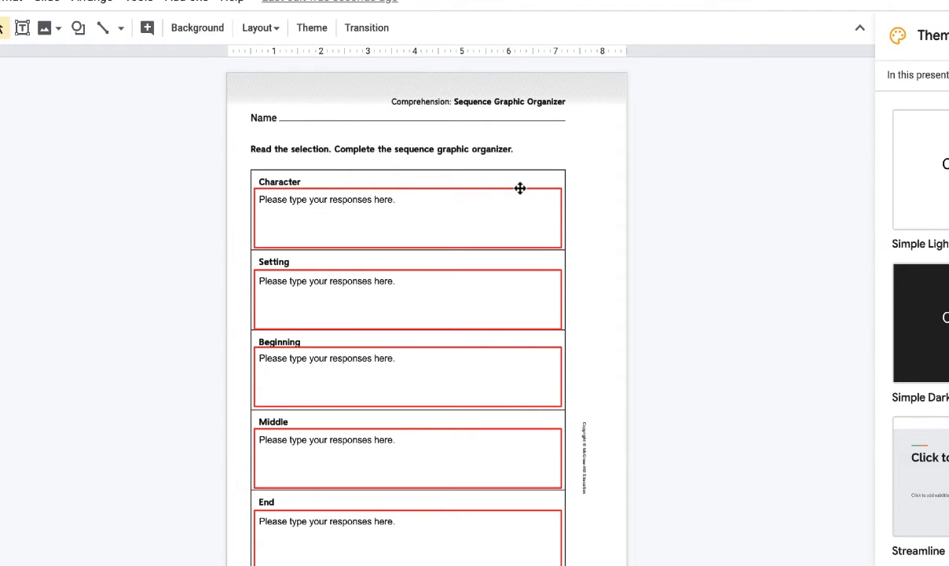
# Step: Paste another copy of the red-outlined text box and fit it over the worksheet's Name line
pyautogui.hotkey('ctrl', 'v')
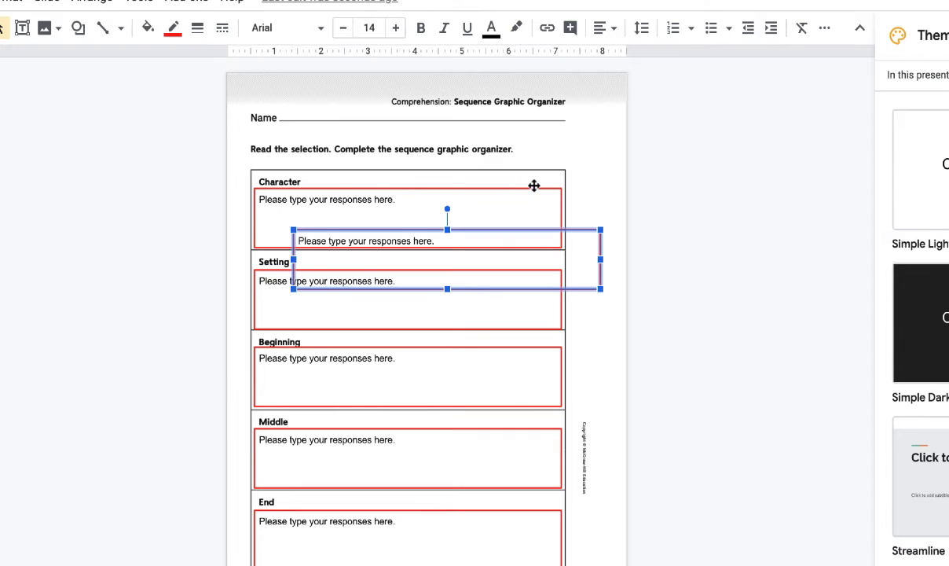
pyautogui.moveTo(581, 231); pyautogui.dragTo(566, 104)
pyautogui.moveTo(585, 162); pyautogui.dragTo(537, 112)
pyautogui.click(652, 173)
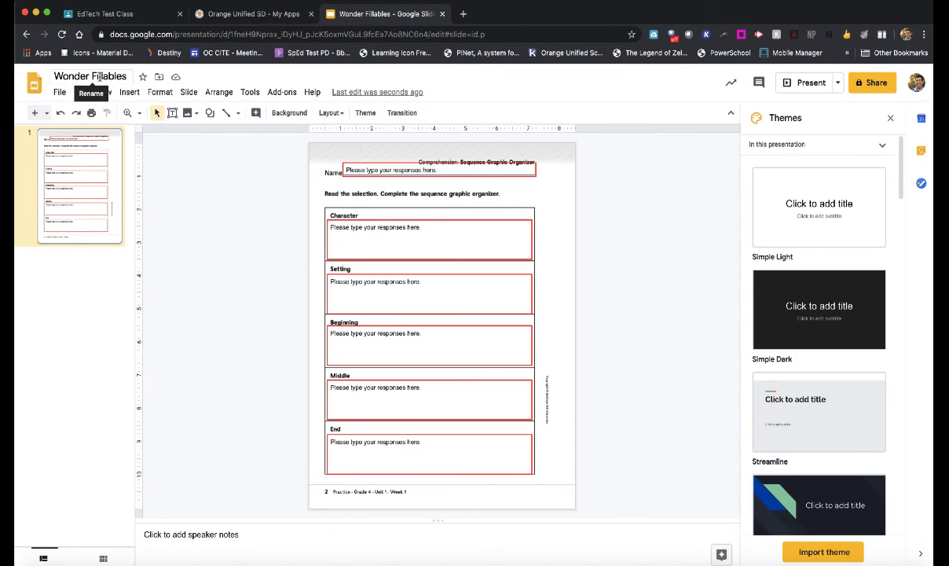
# Step: Switch to Google Classroom and create an assignment in EdTech Test Class titled "Wonders Worksheet Fillable"
pyautogui.click(108, 17)
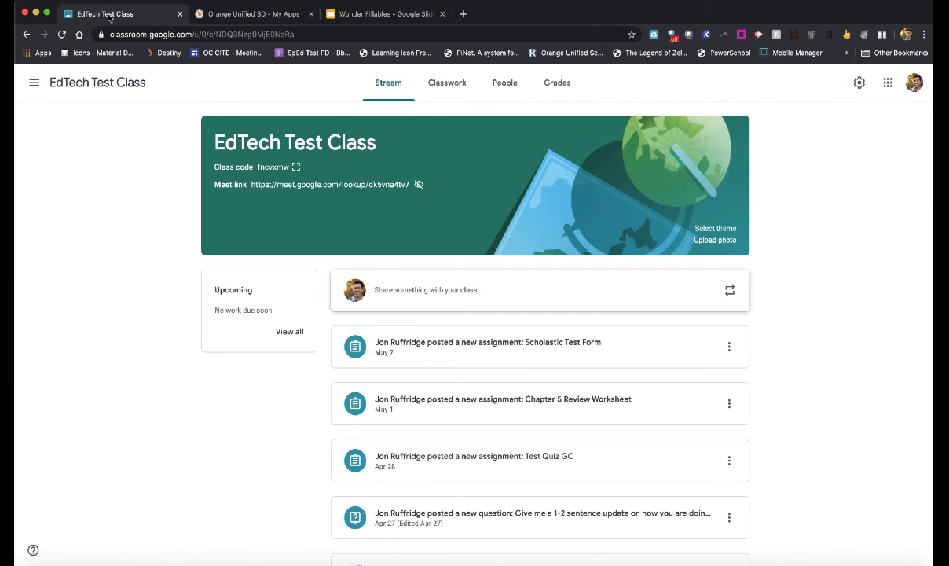
pyautogui.click(445, 84)
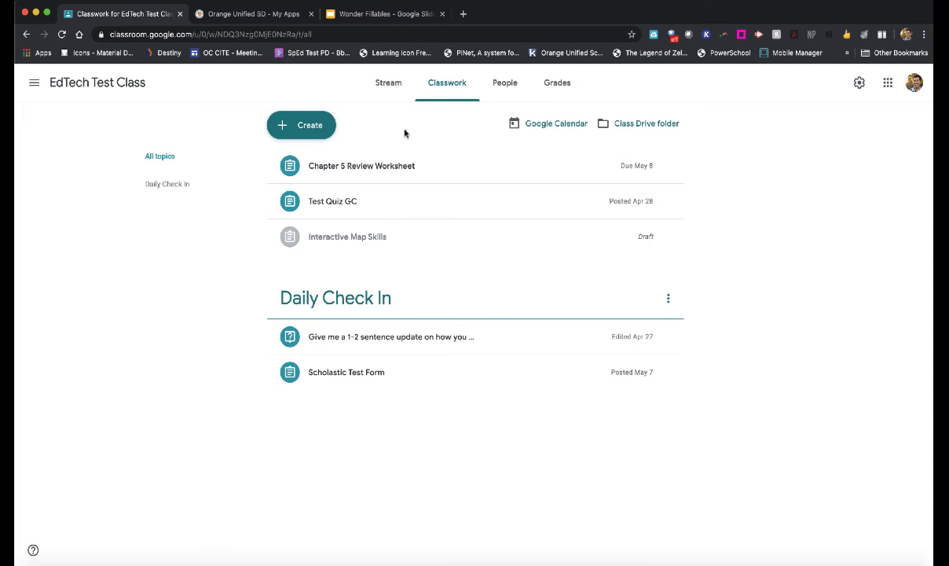
pyautogui.click(297, 126)
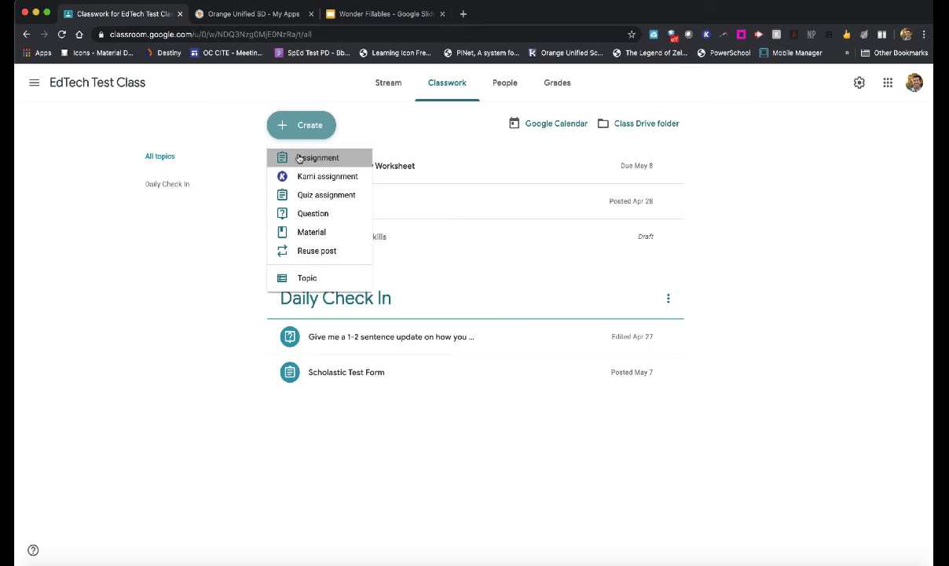
pyautogui.click(298, 155)
pyautogui.write('W')
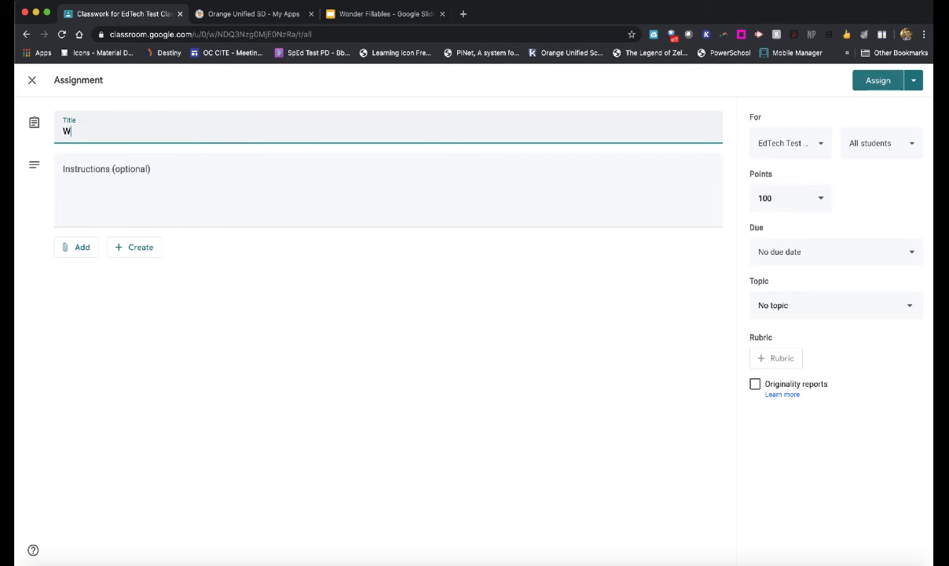
pyautogui.write('onders Worksheet Fillable')
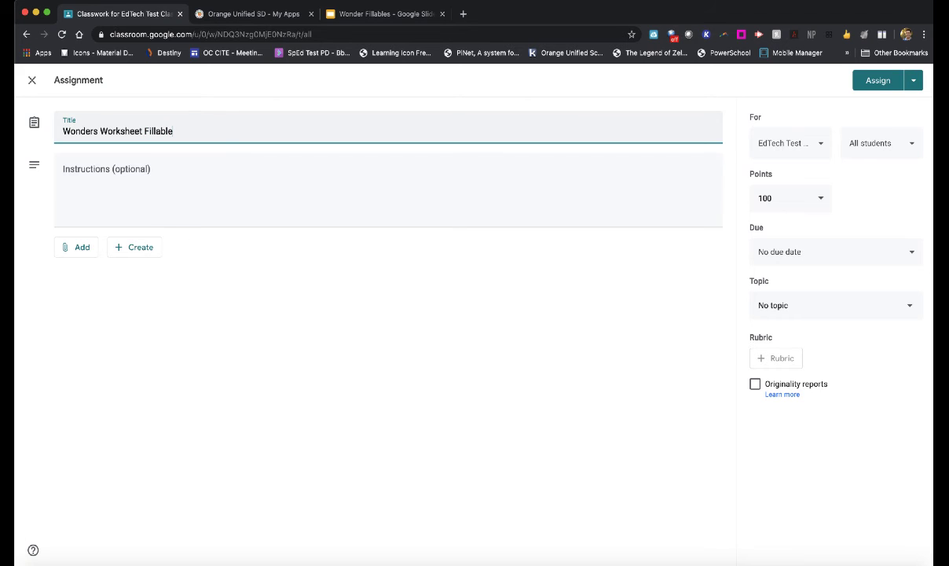
# Step: Enter the assignment instructions "Please complete the attached worksheet. Be sure to complete any sections that are outlined in RED."
pyautogui.click(204, 191)
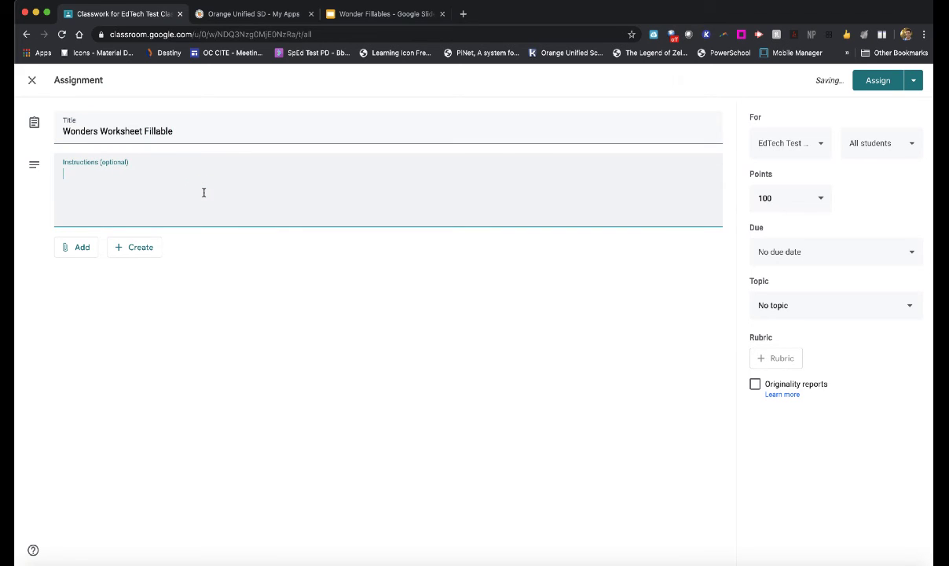
pyautogui.write('Please')
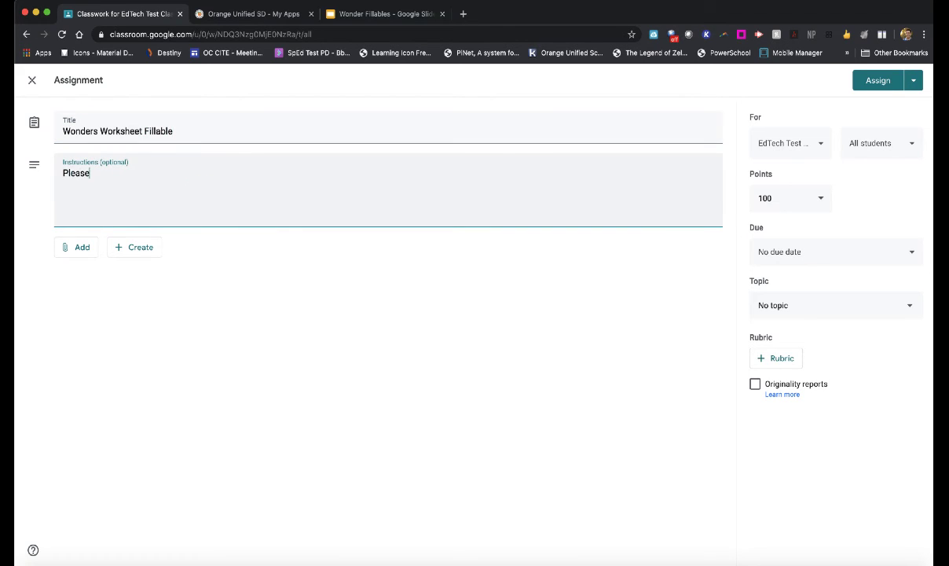
pyautogui.write(' complete the attached works')
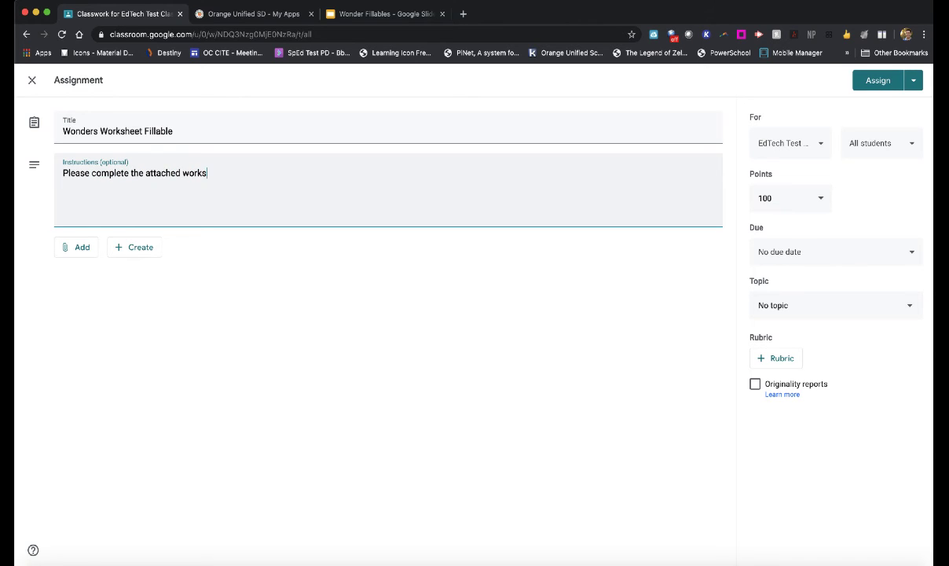
pyautogui.write('heet. Be sure to complete any')
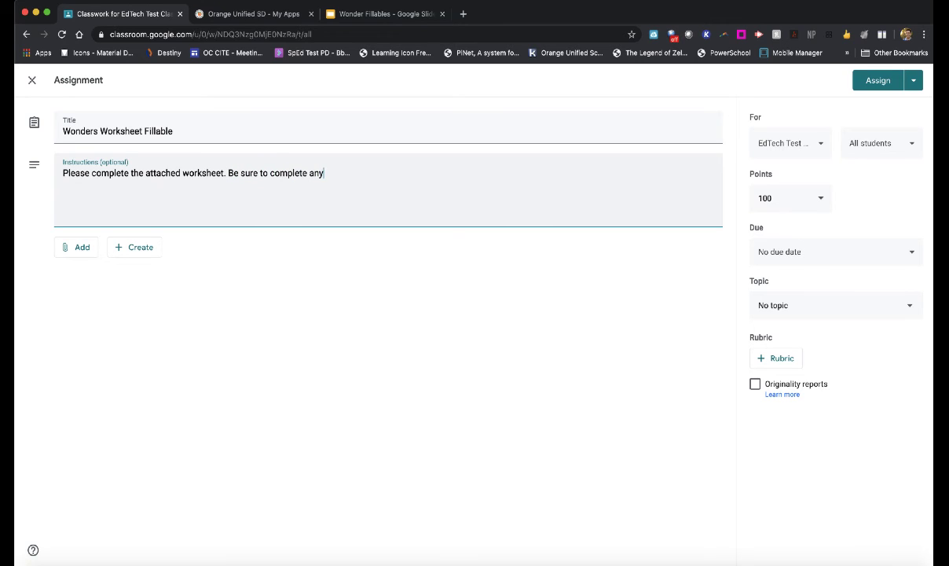
pyautogui.write(' sections that are outlined in RED.')
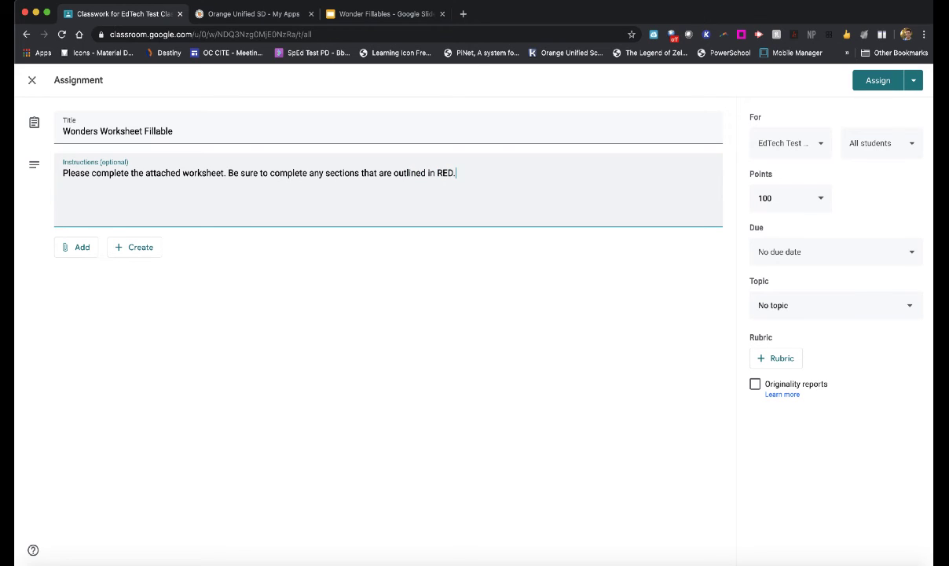
# Step: Attach the Wonder Fillables presentation from Google Drive and set it to make a copy for each student
pyautogui.click(69, 248)
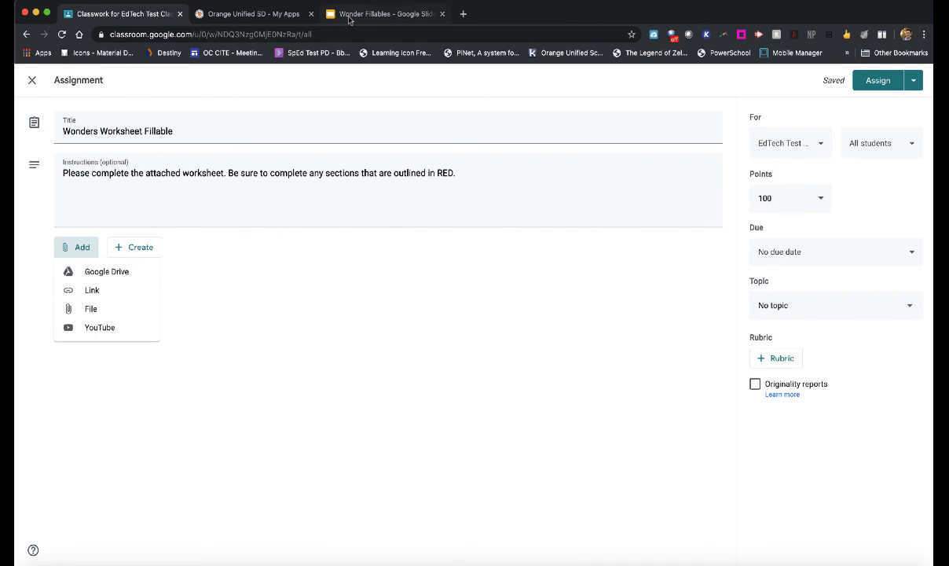
pyautogui.click(100, 270)
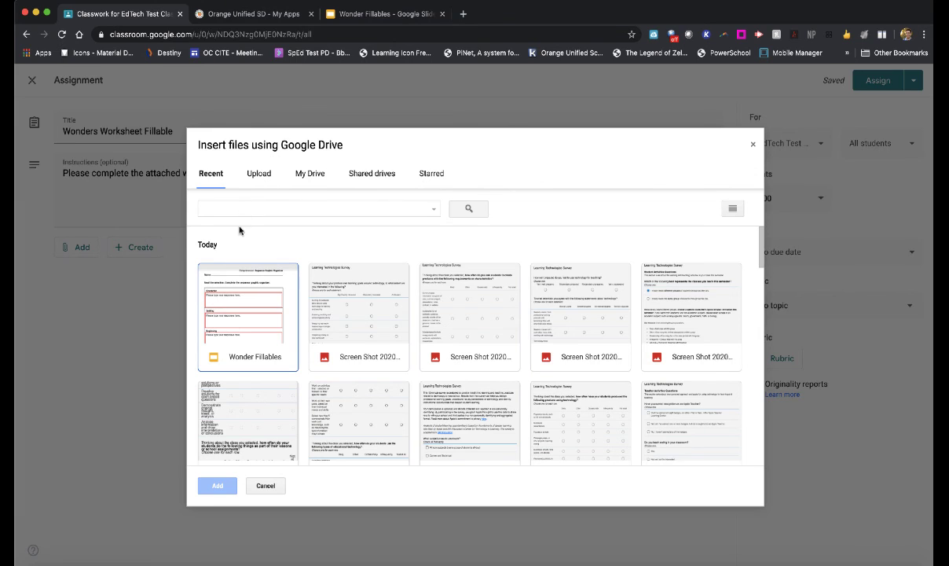
pyautogui.click(241, 311)
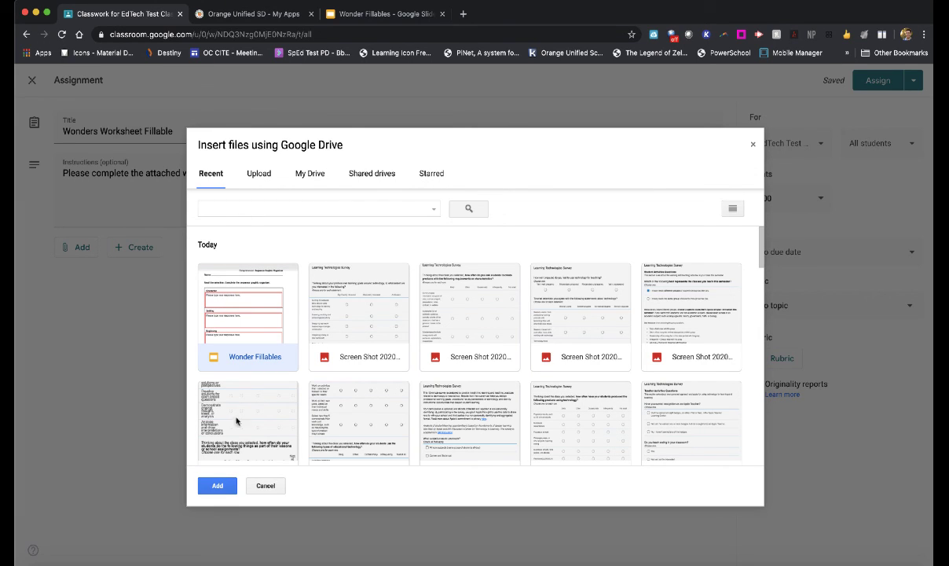
pyautogui.click(217, 485)
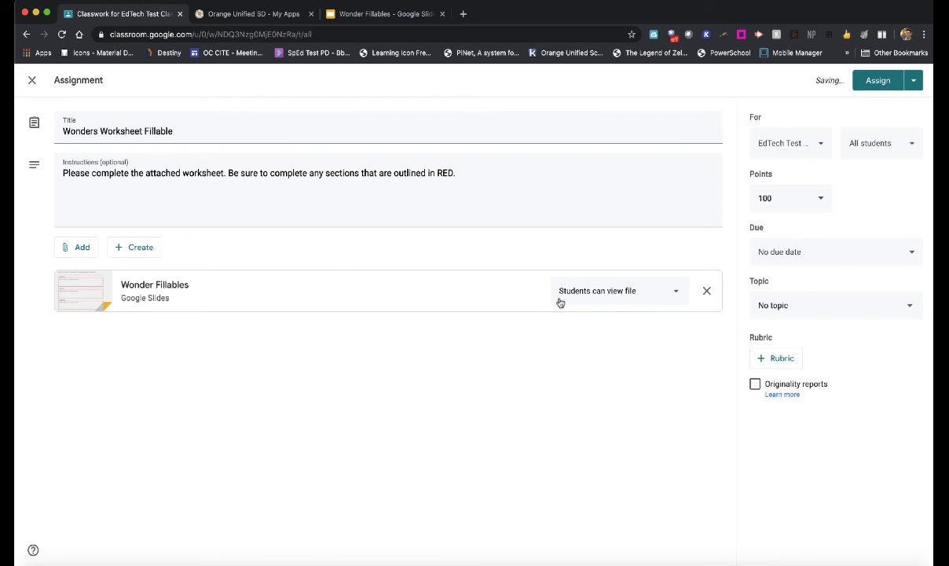
pyautogui.click(611, 295)
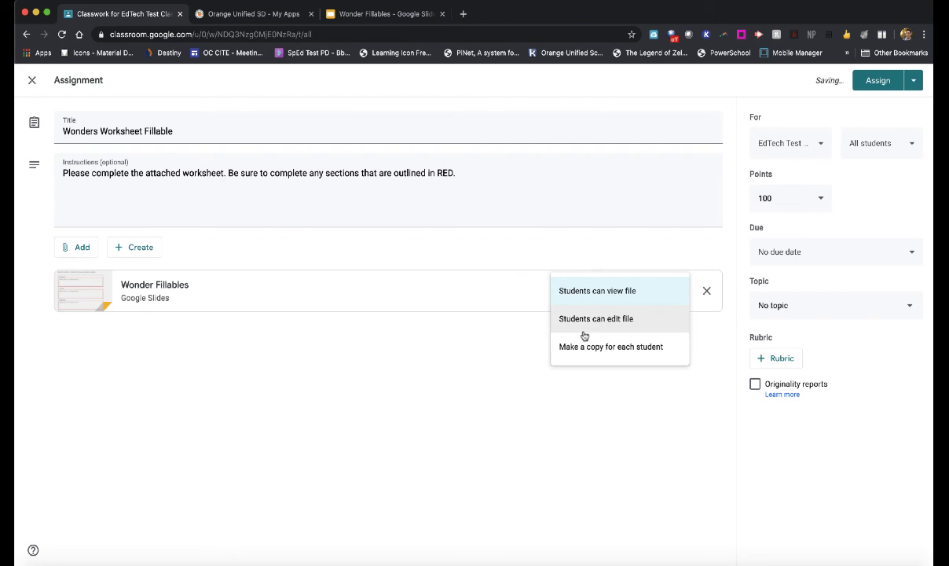
pyautogui.click(608, 348)
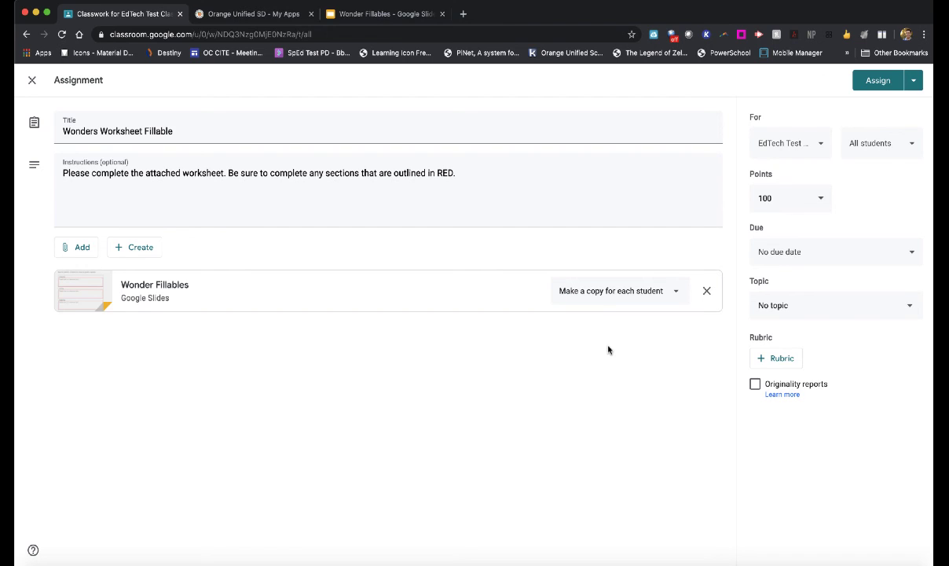